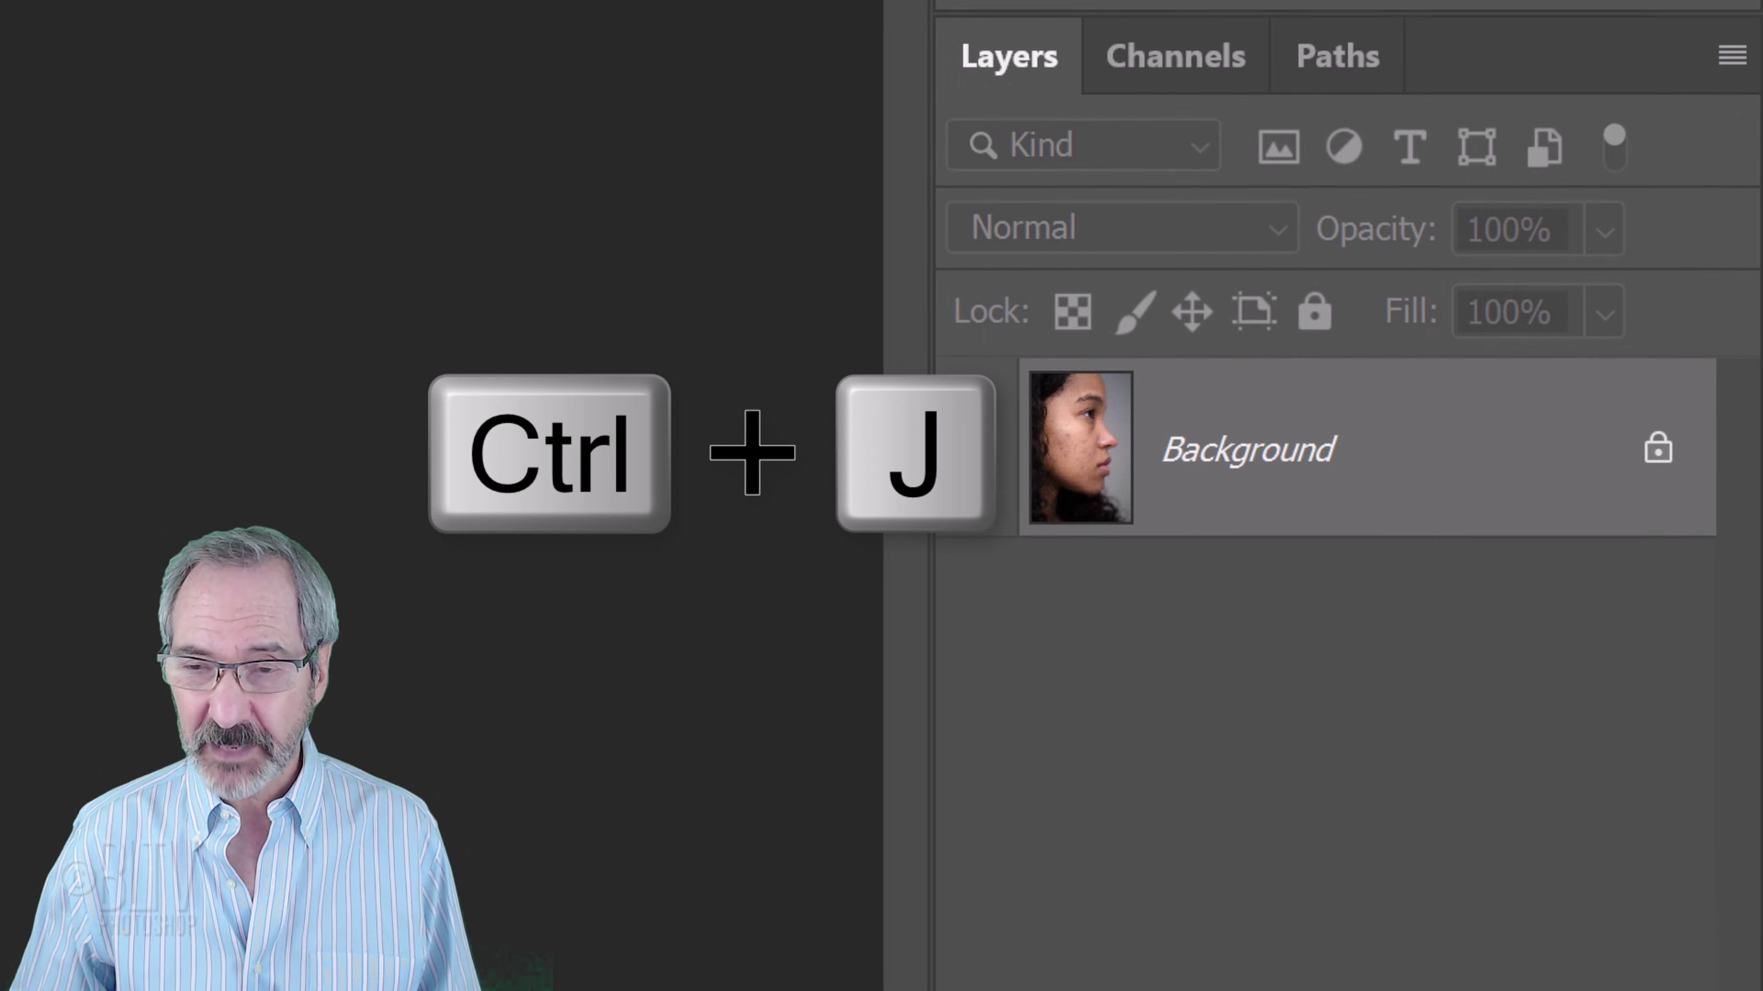
- Duplicate and invert the portrait layer, convert the copy to a smart object, and set it to Vivid Light
key(ctrl+j)
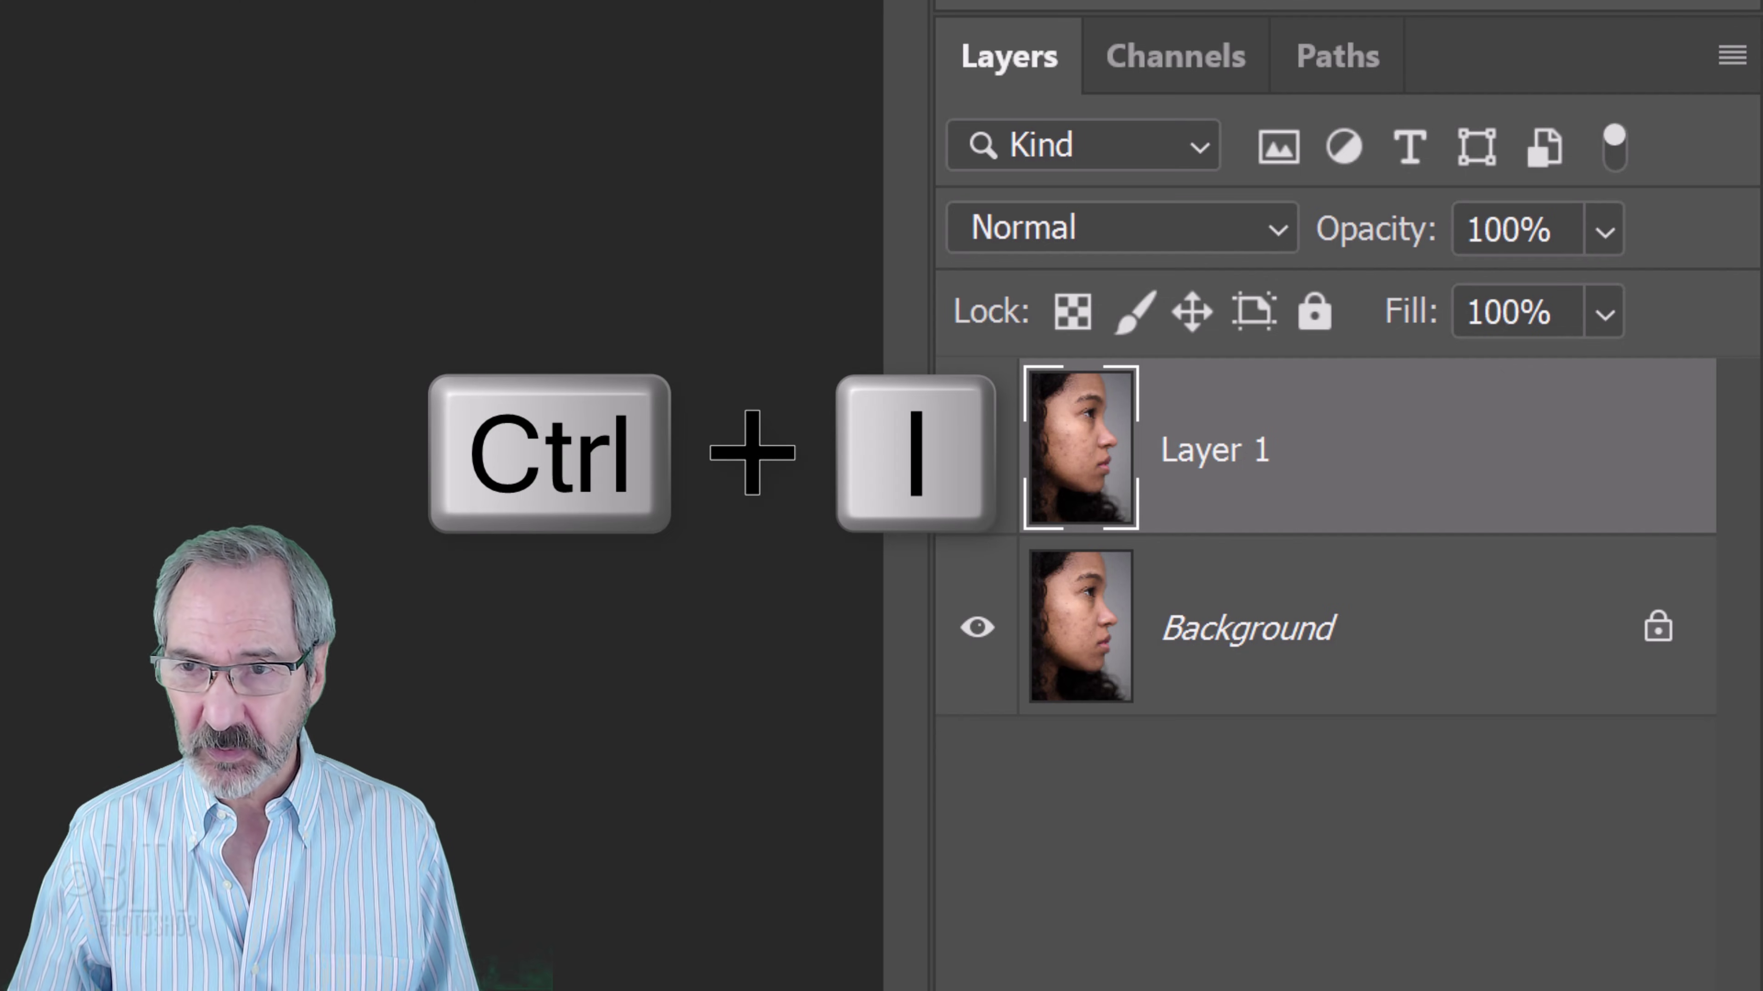
key(ctrl+i)
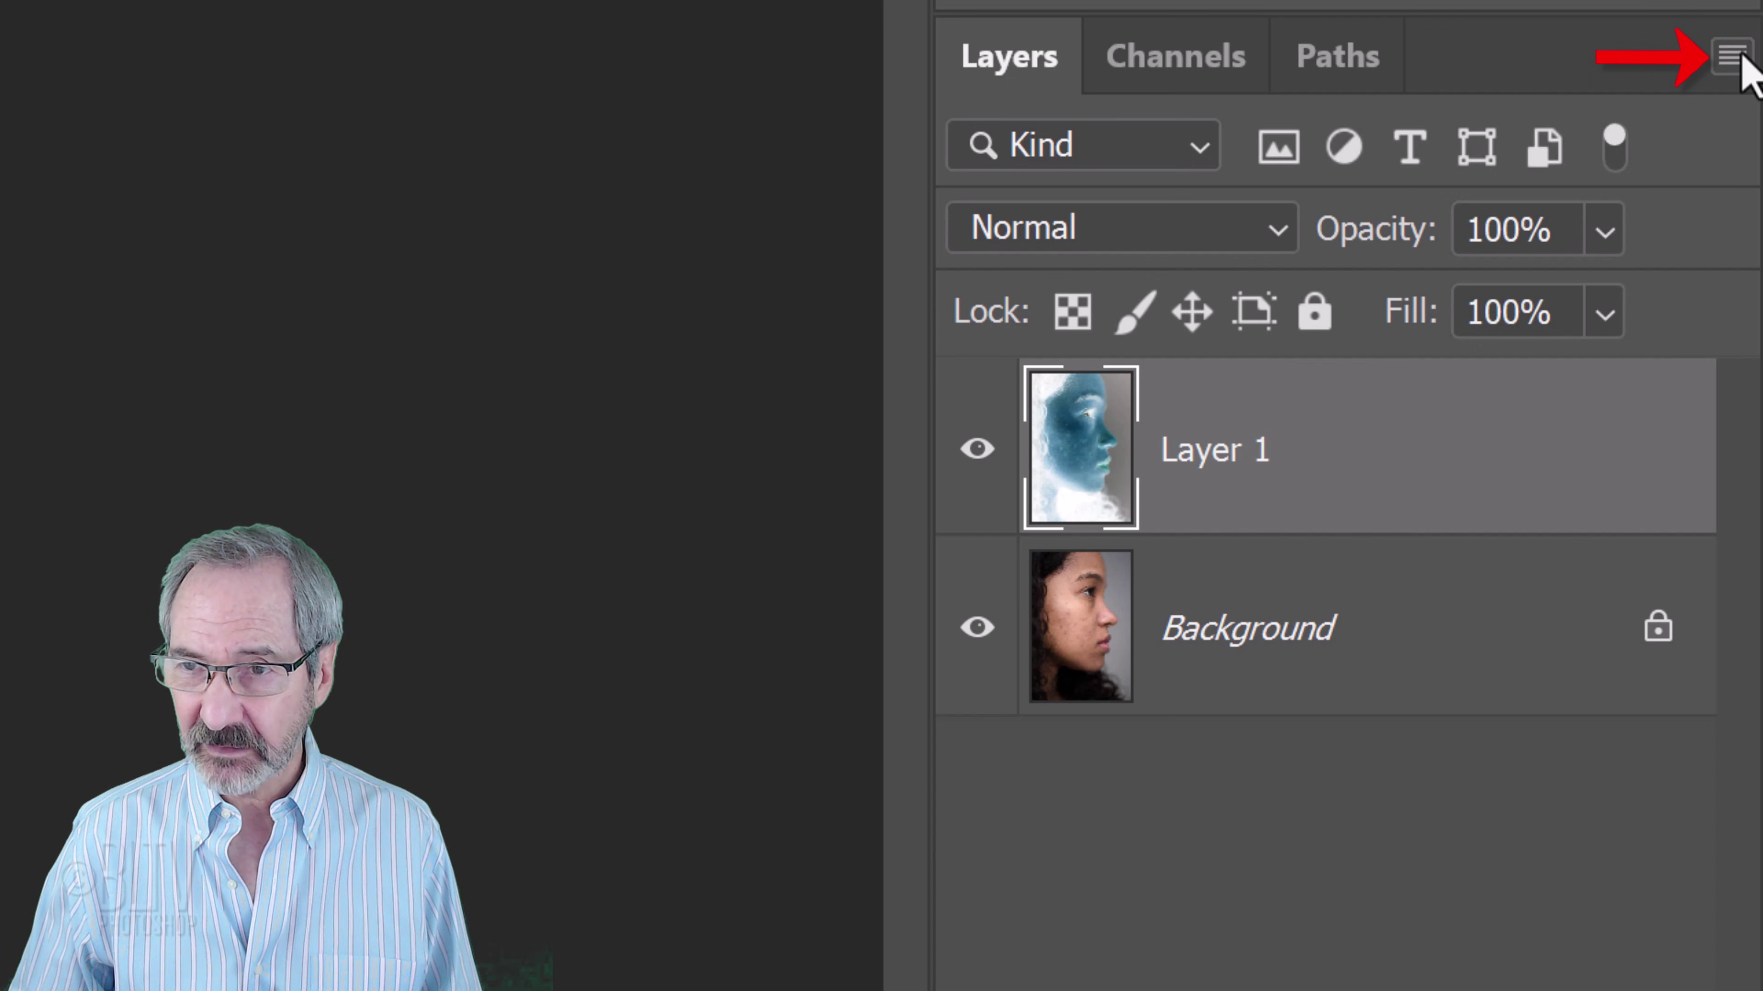
click(1741, 58)
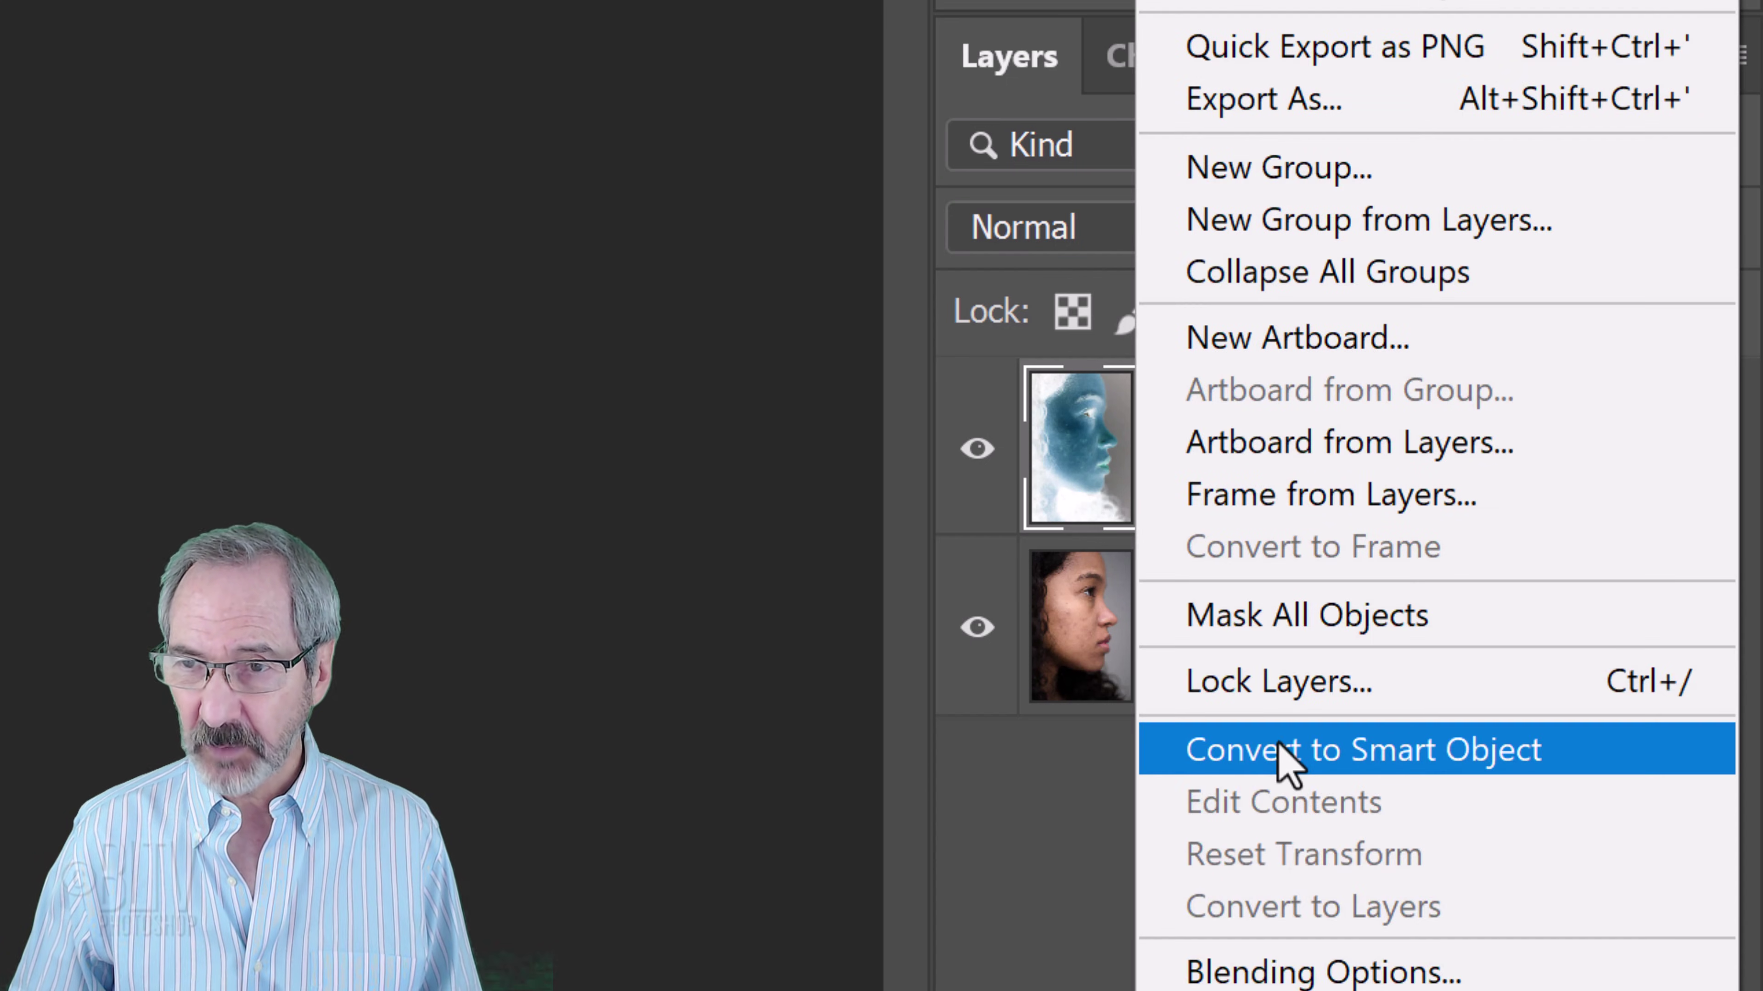
click(1287, 760)
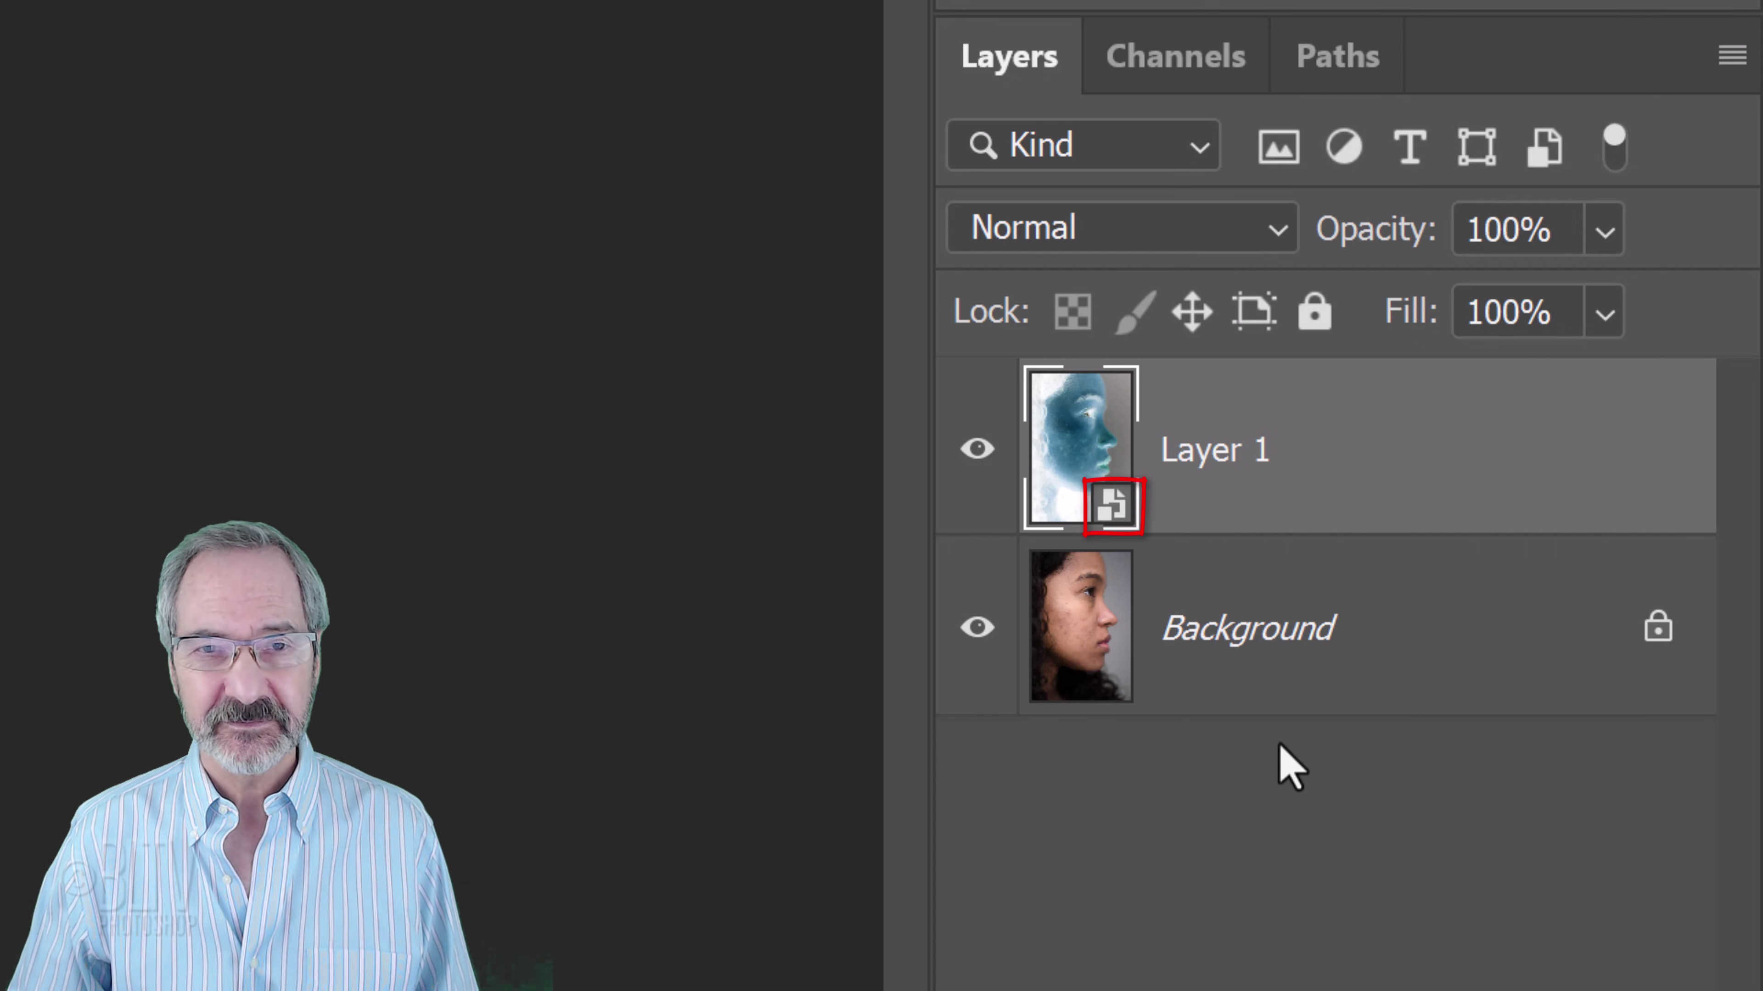
click(1283, 229)
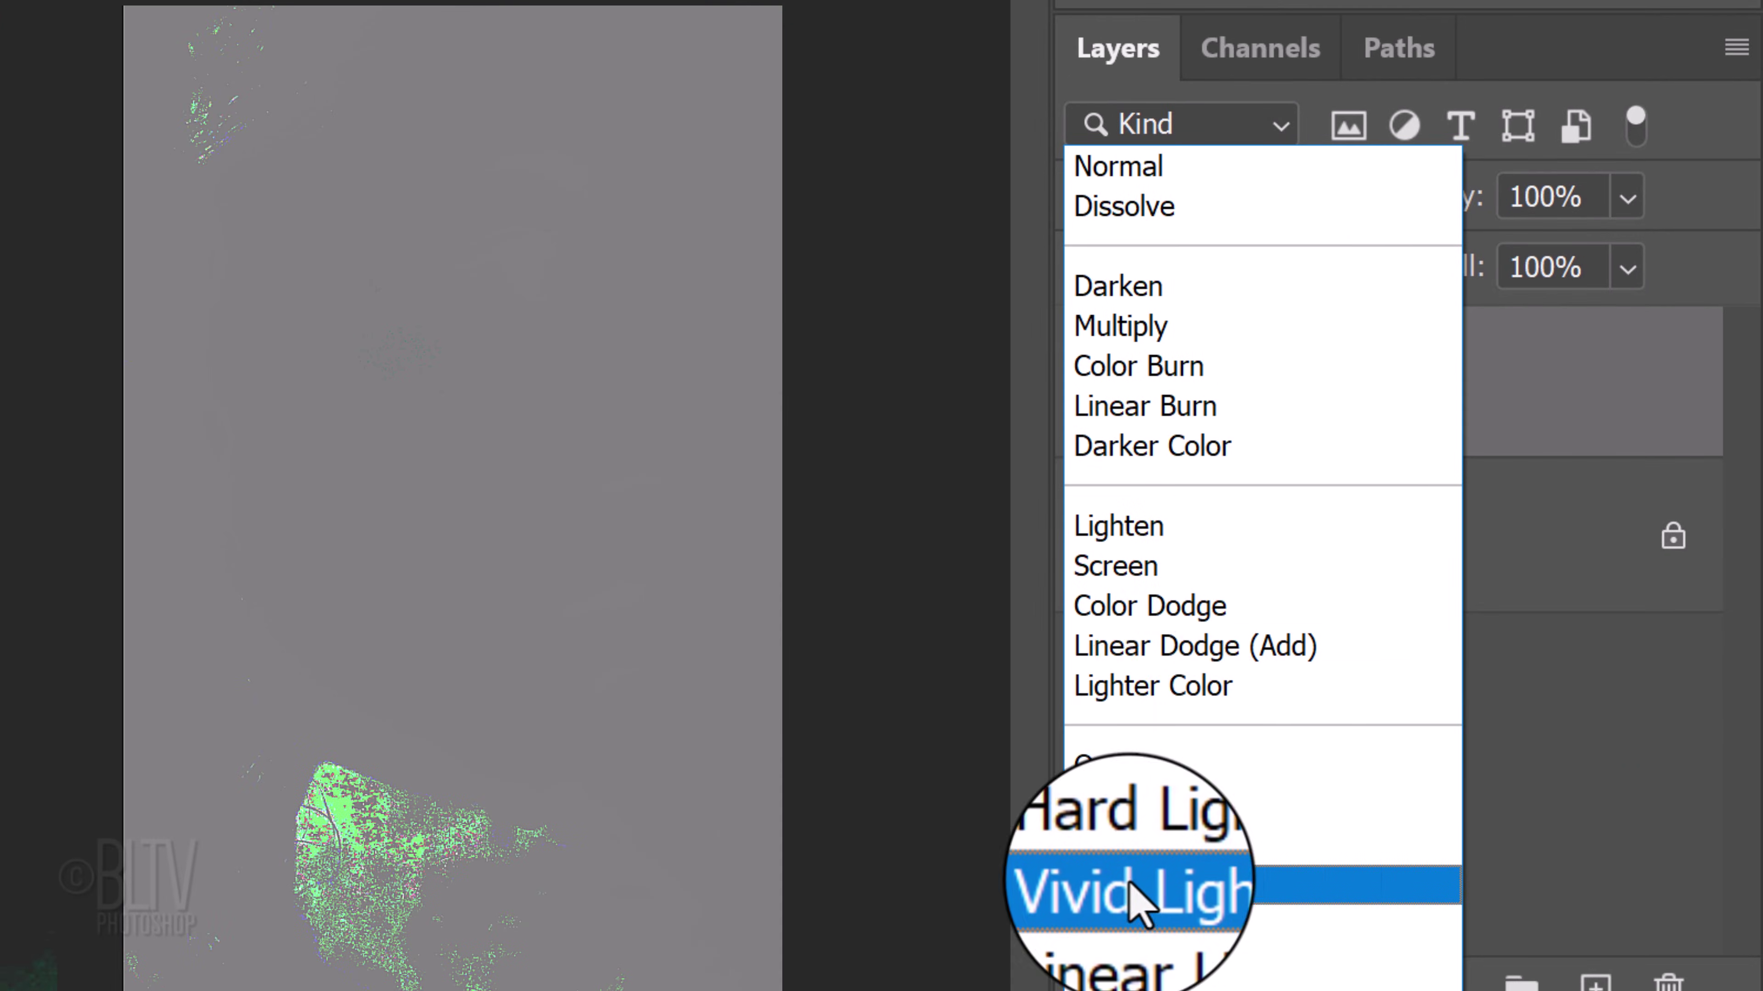
click(1131, 883)
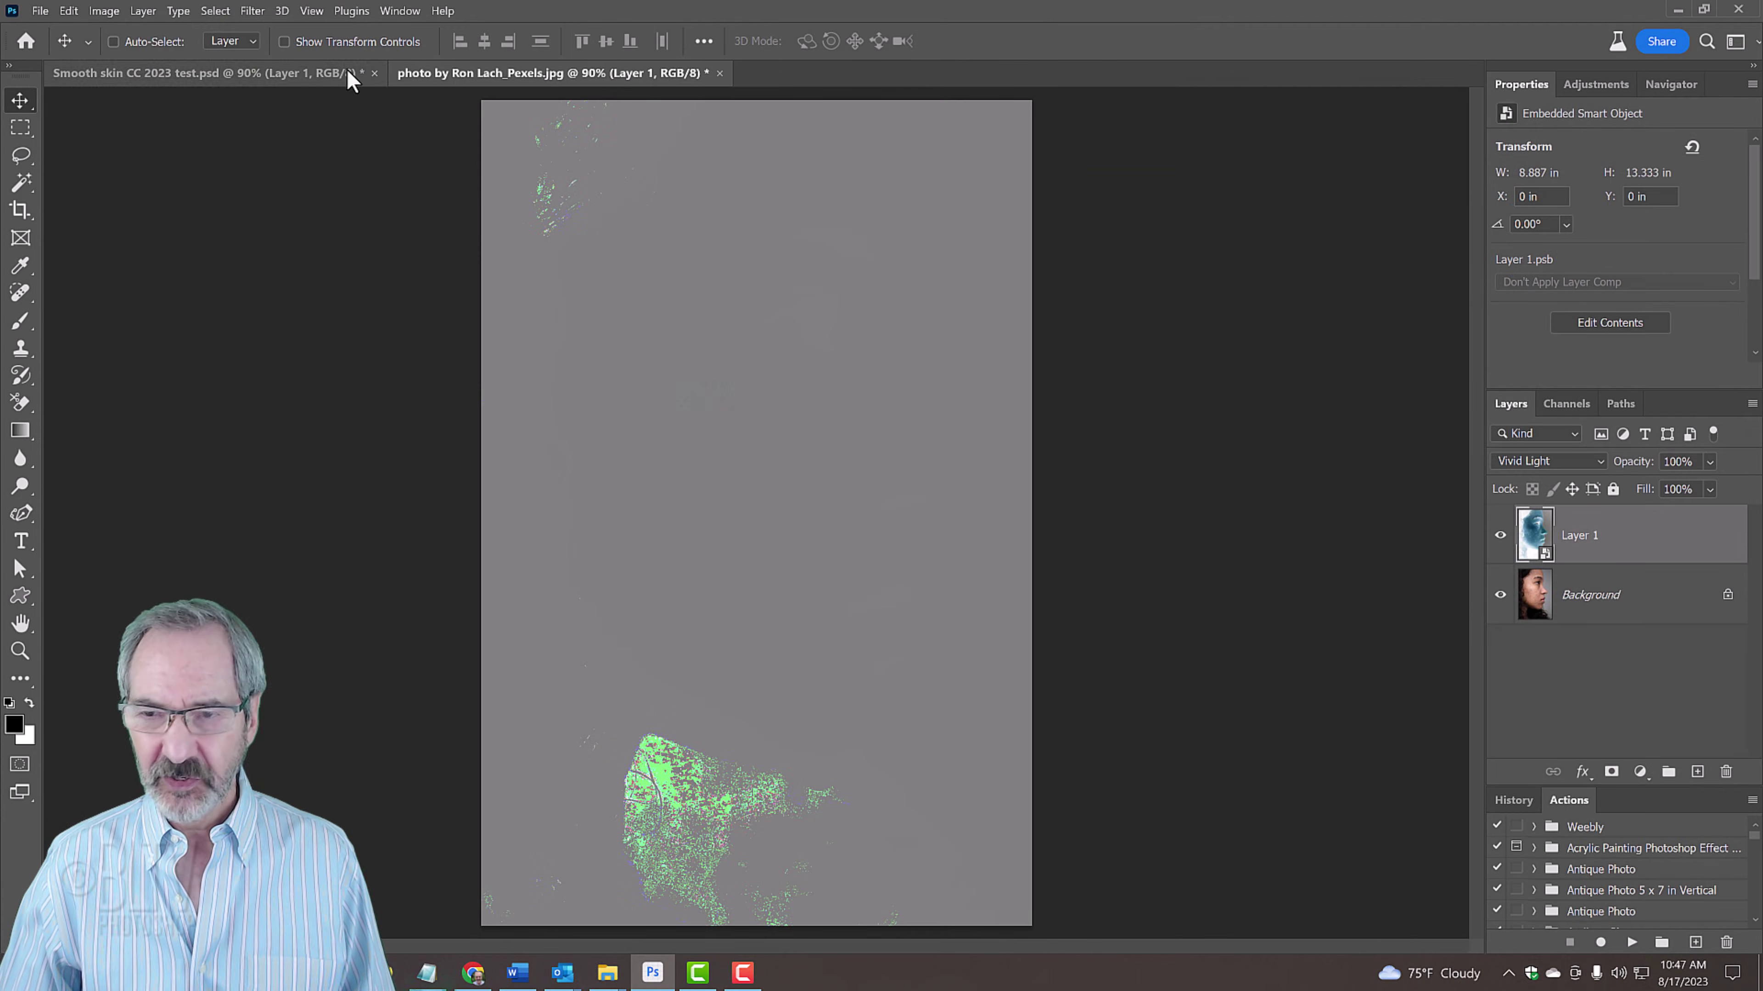
- Apply a High Pass smart filter with a 40-pixel radius to Layer 1
click(253, 11)
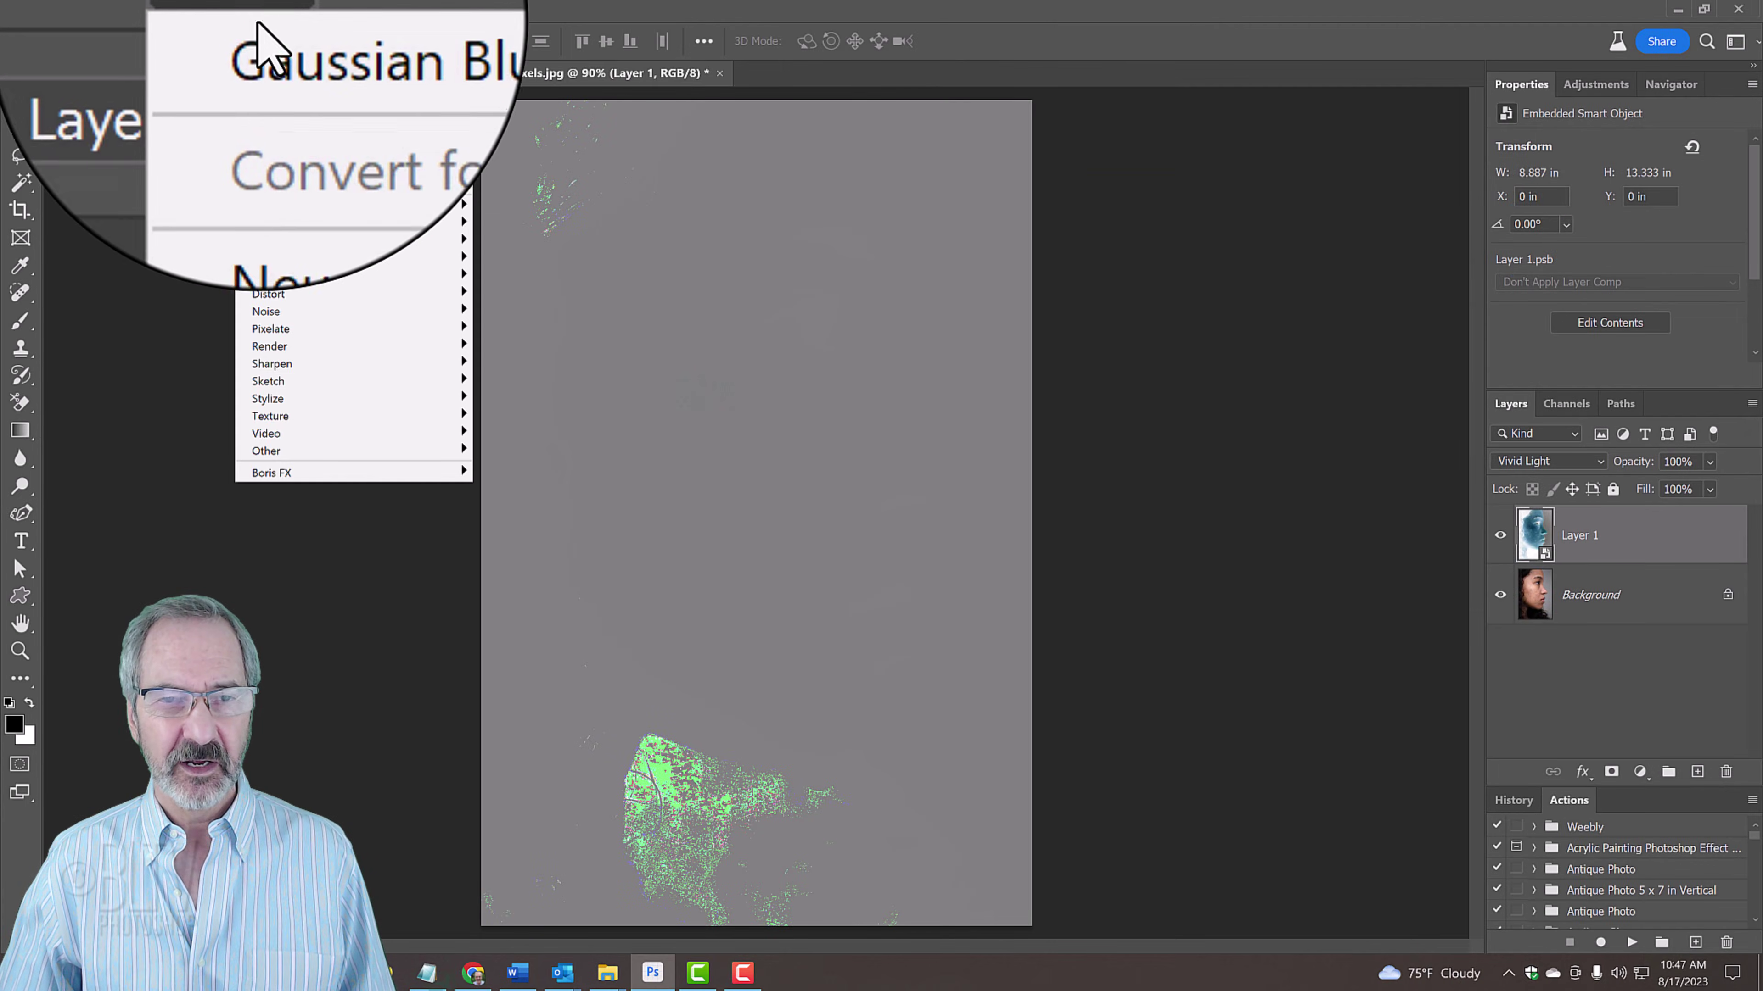
mouse_move(269, 451)
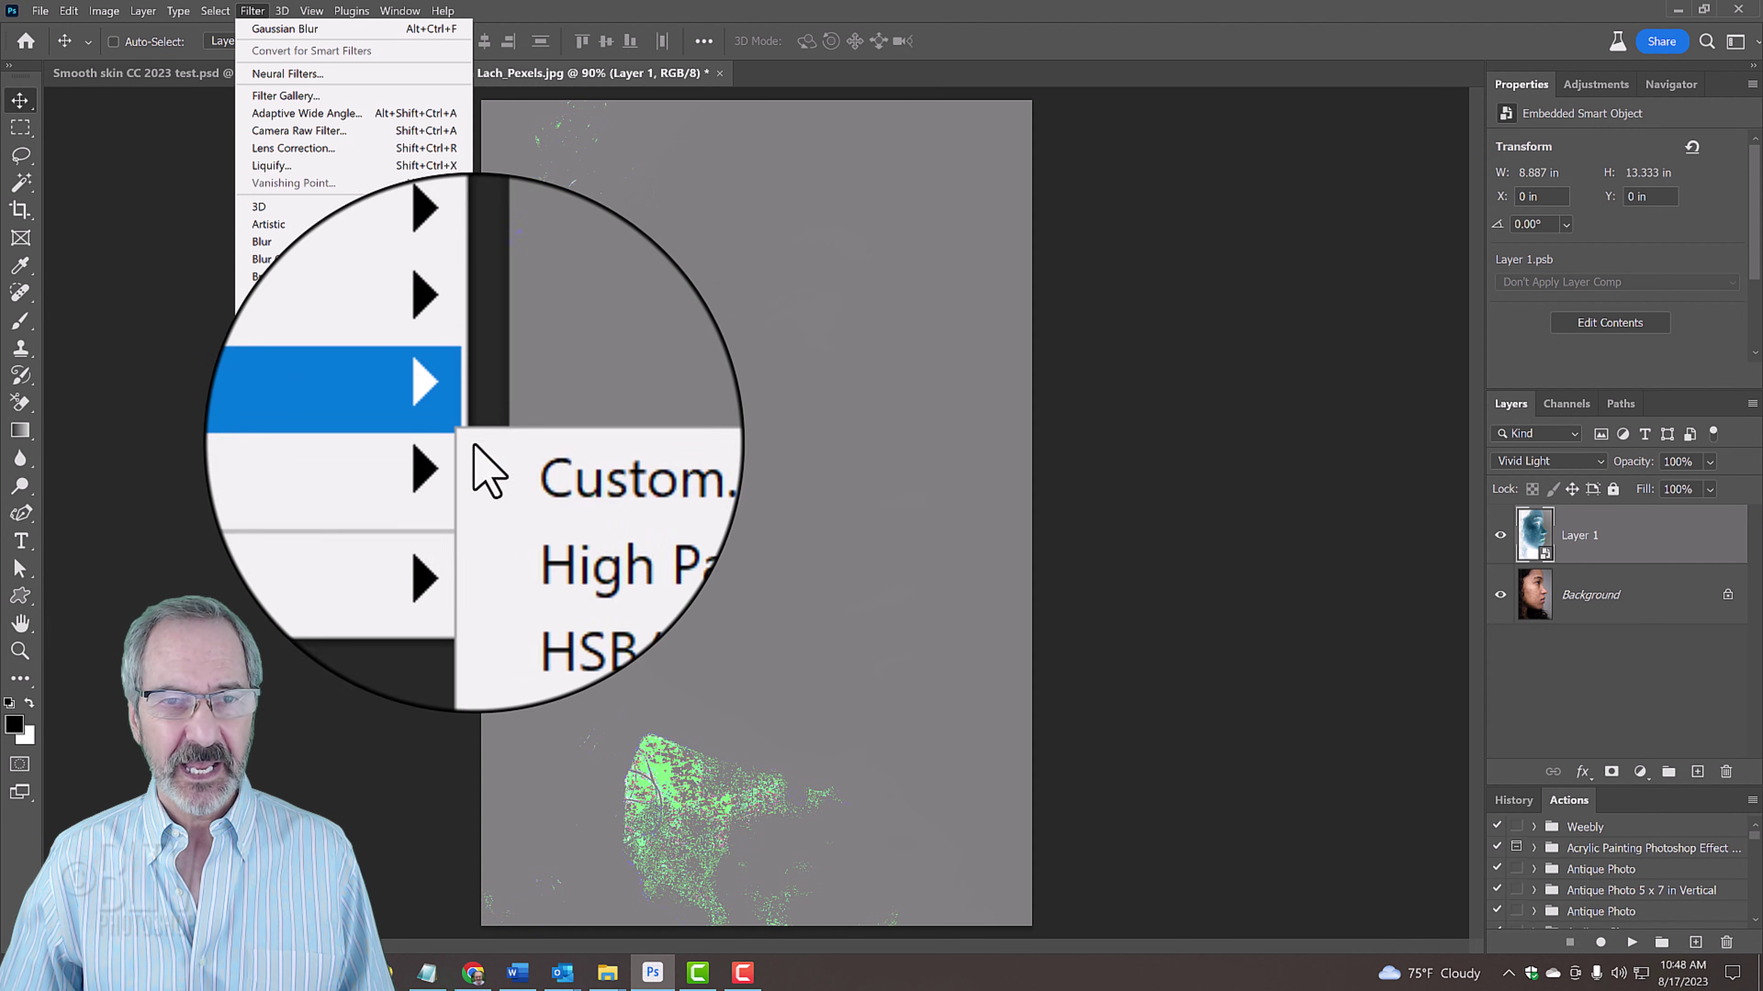
click(514, 466)
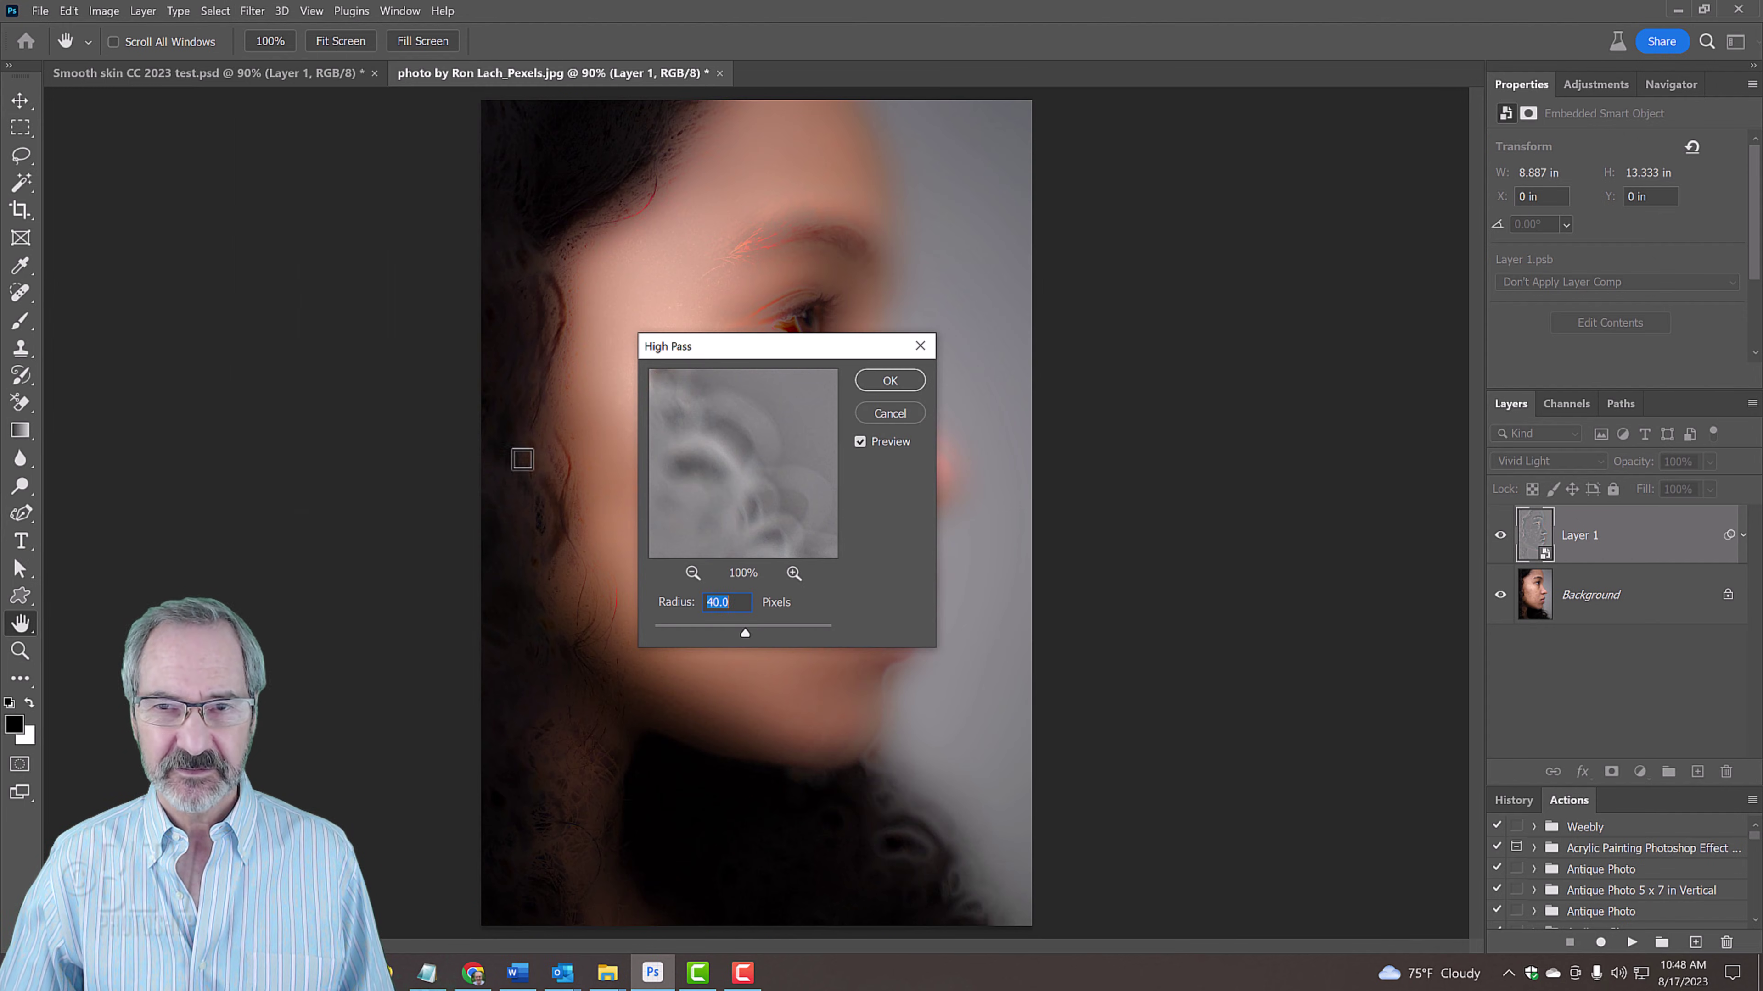
drag(729, 362, 930, 372)
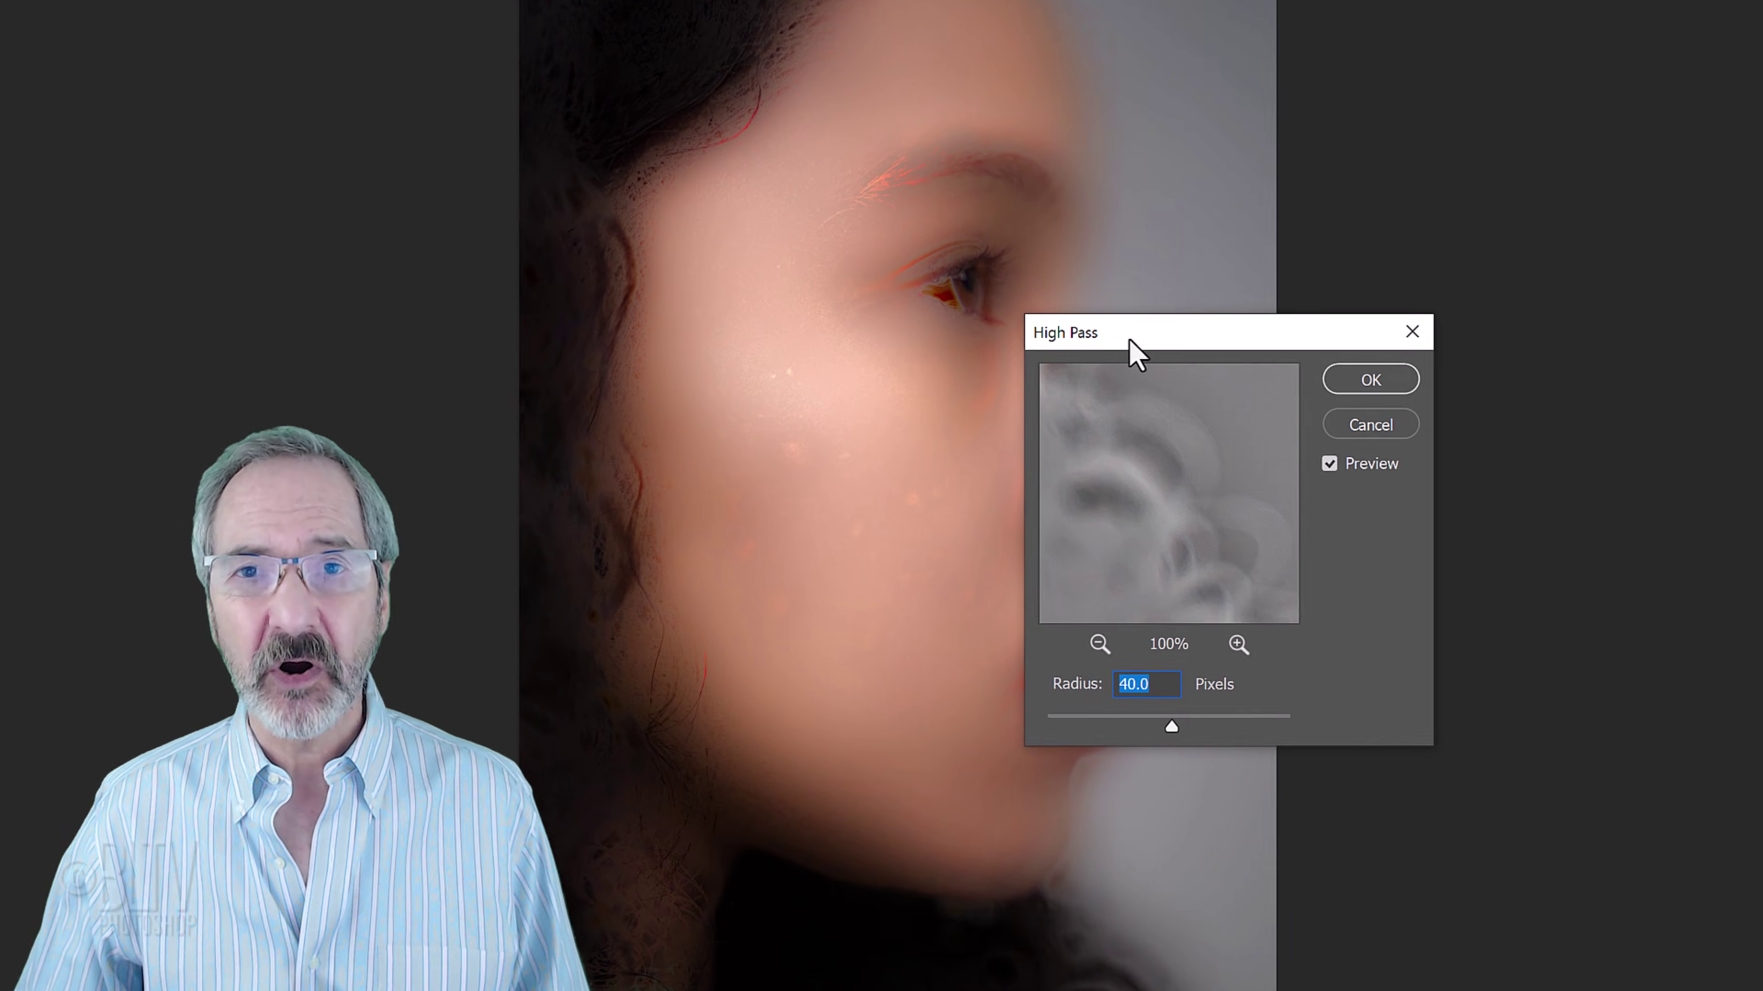
mouse_move(1171, 727)
mouse_down()
mouse_move(1147, 747)
mouse_move(1315, 748)
mouse_move(1219, 750)
mouse_up()
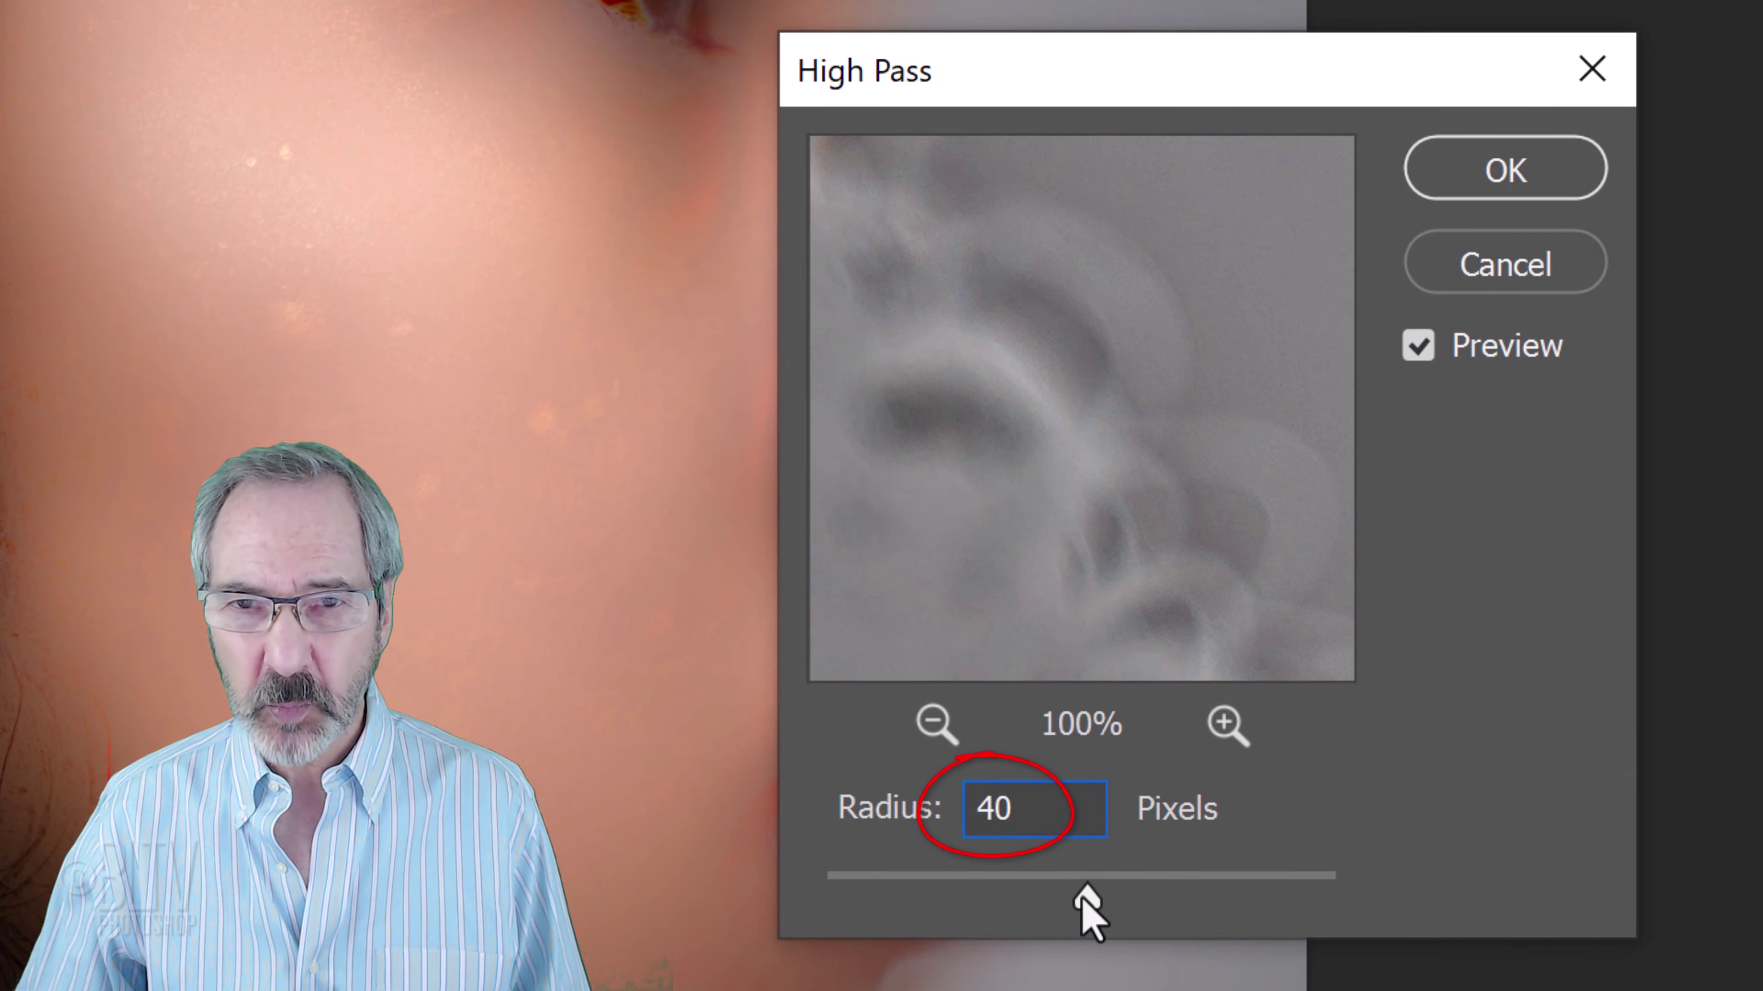
click(1485, 173)
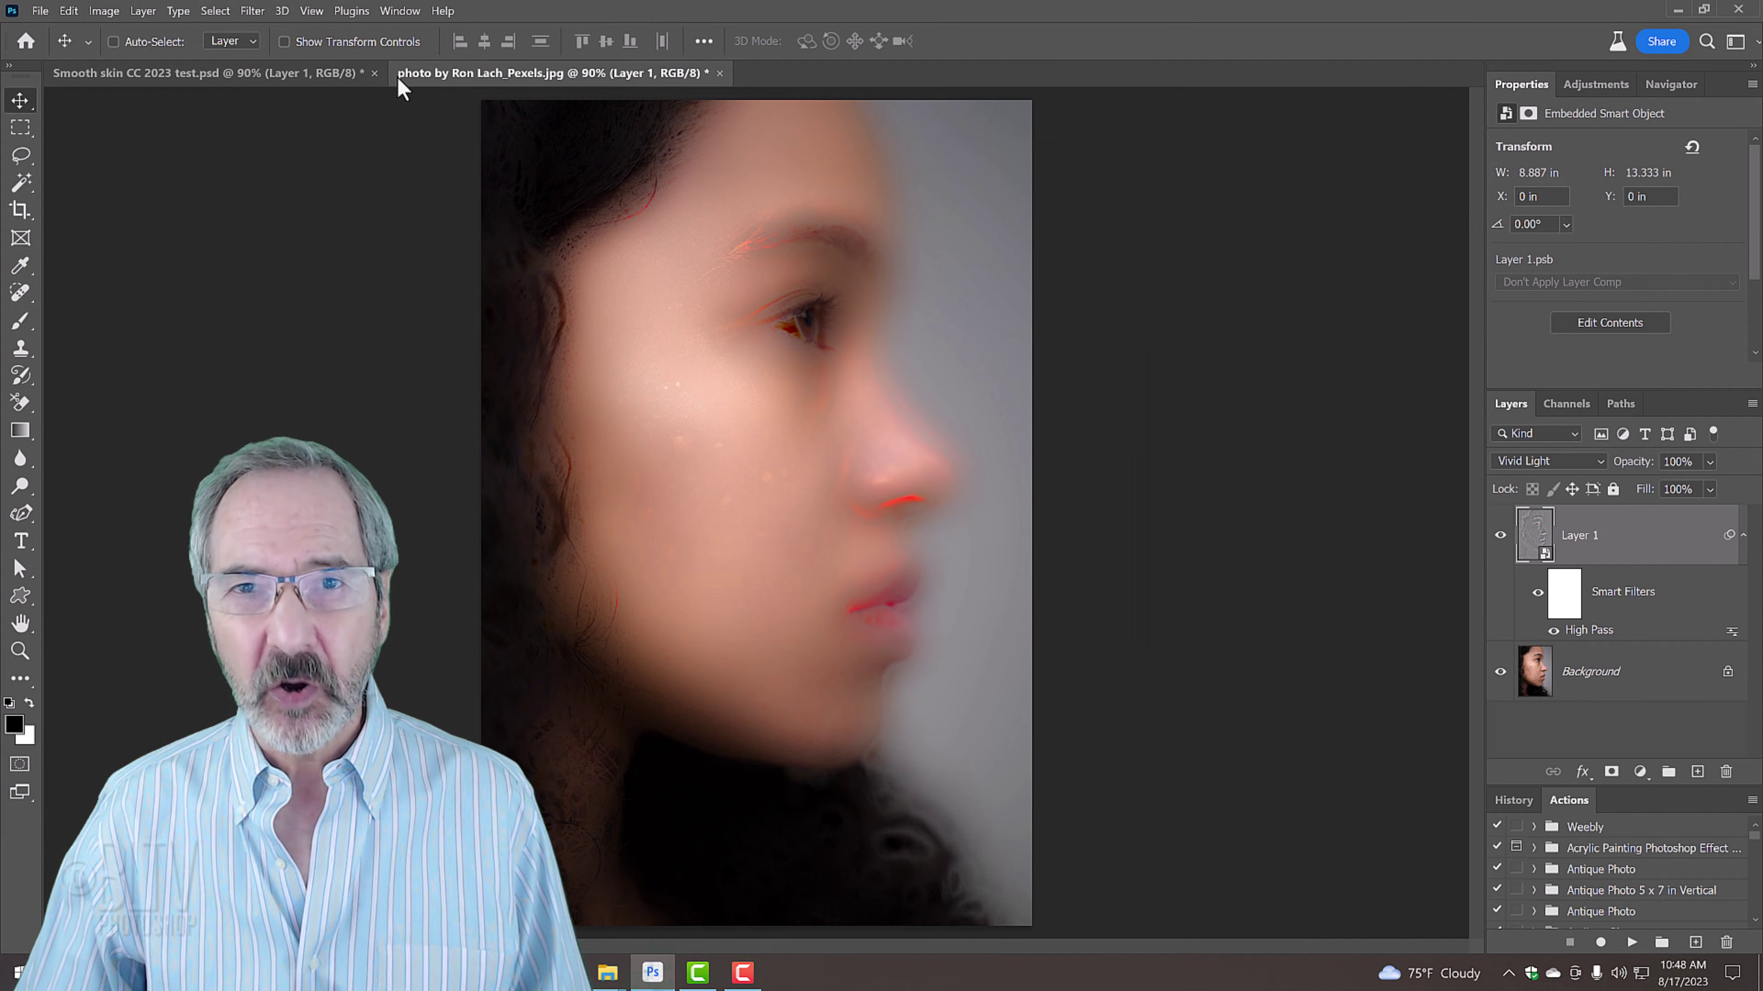
- Add a 5-pixel Gaussian Blur smart filter to Layer 1 to restore fine skin texture
click(254, 10)
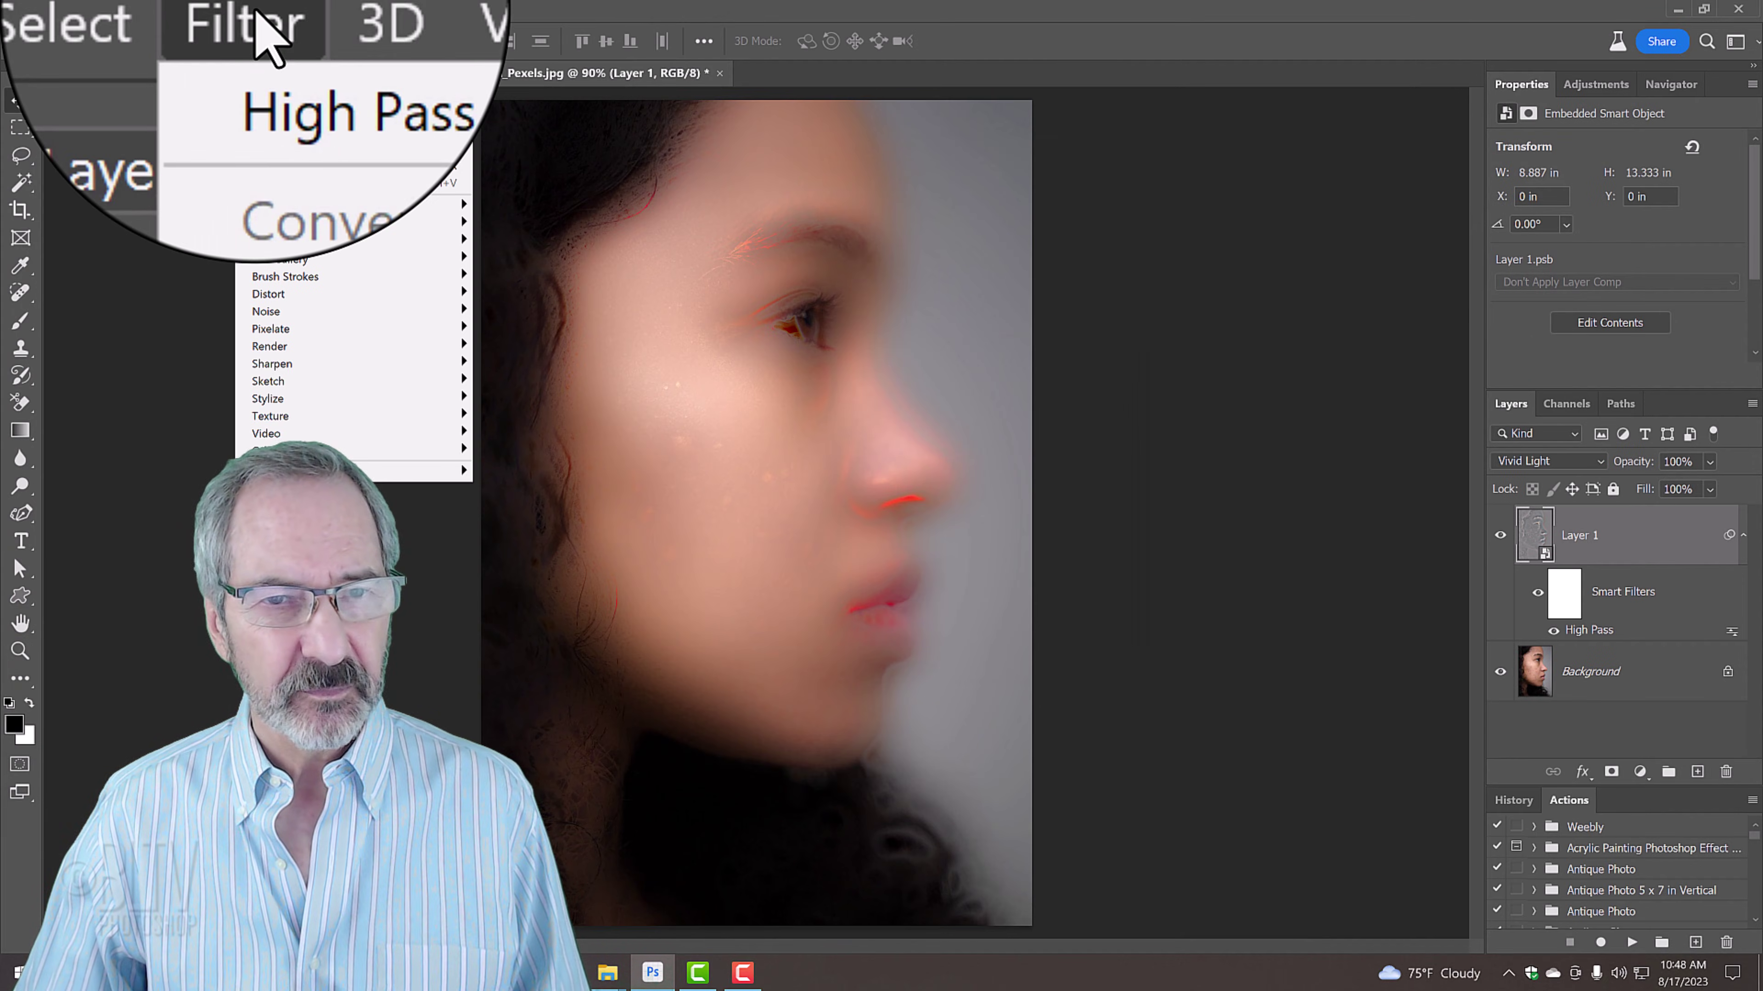
mouse_move(267, 241)
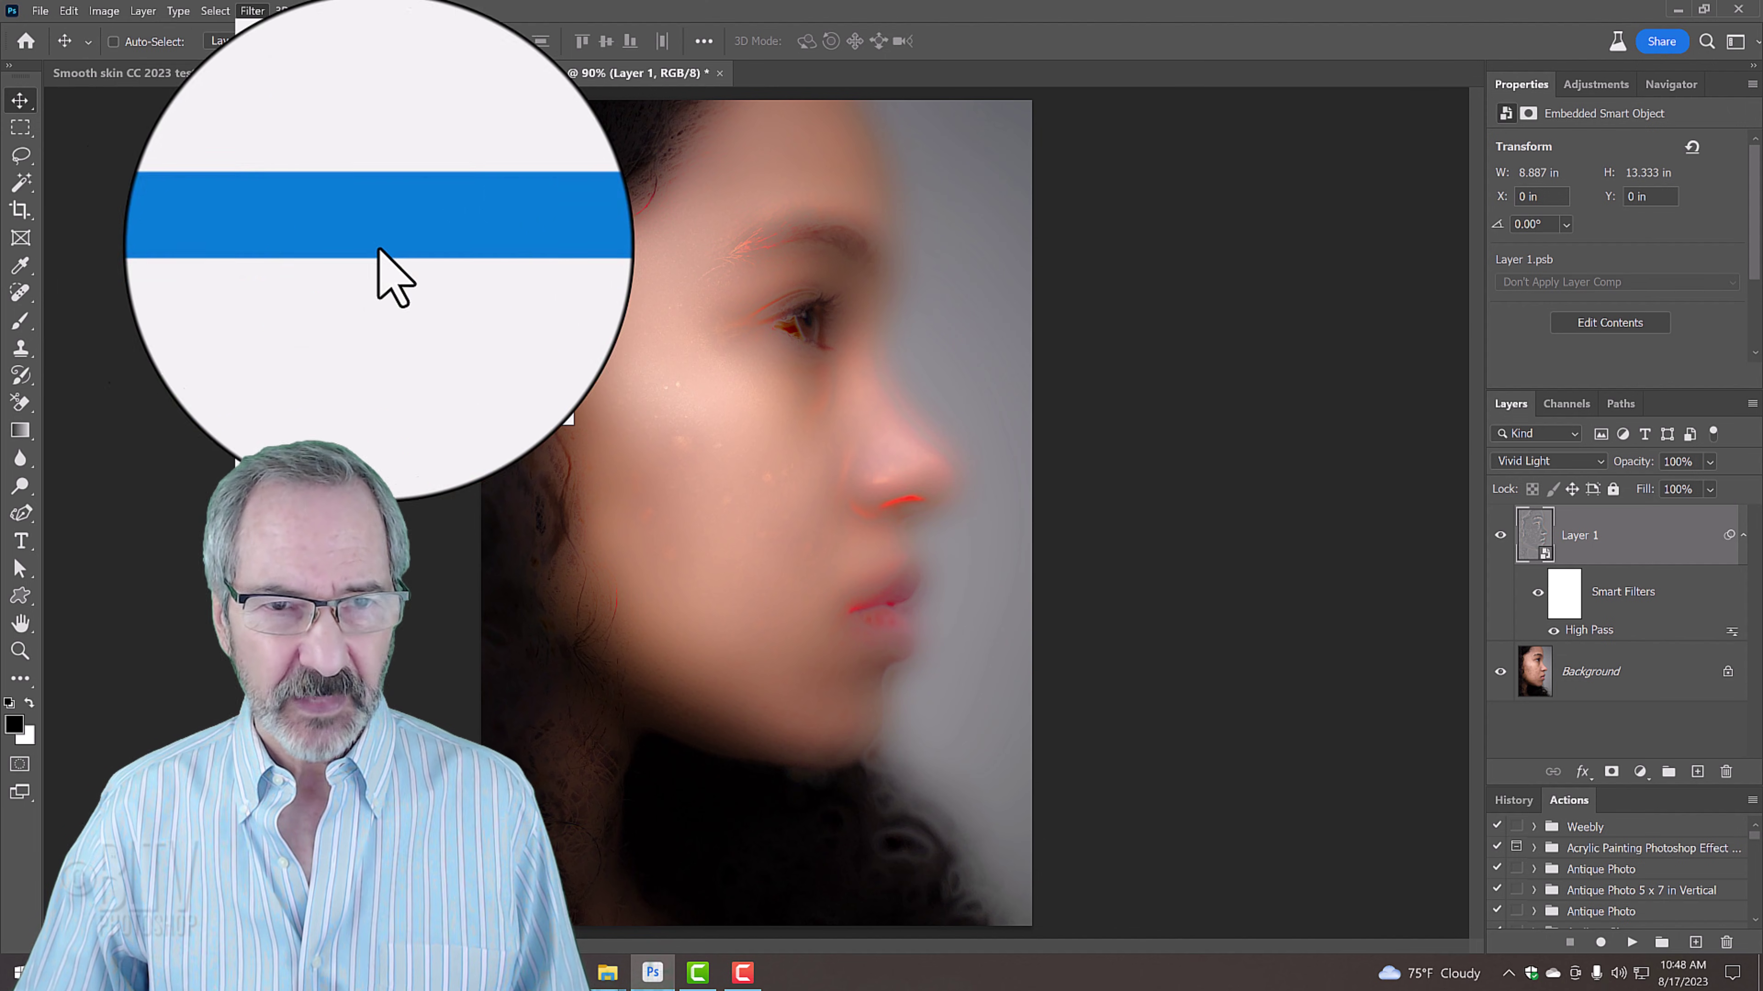
click(519, 306)
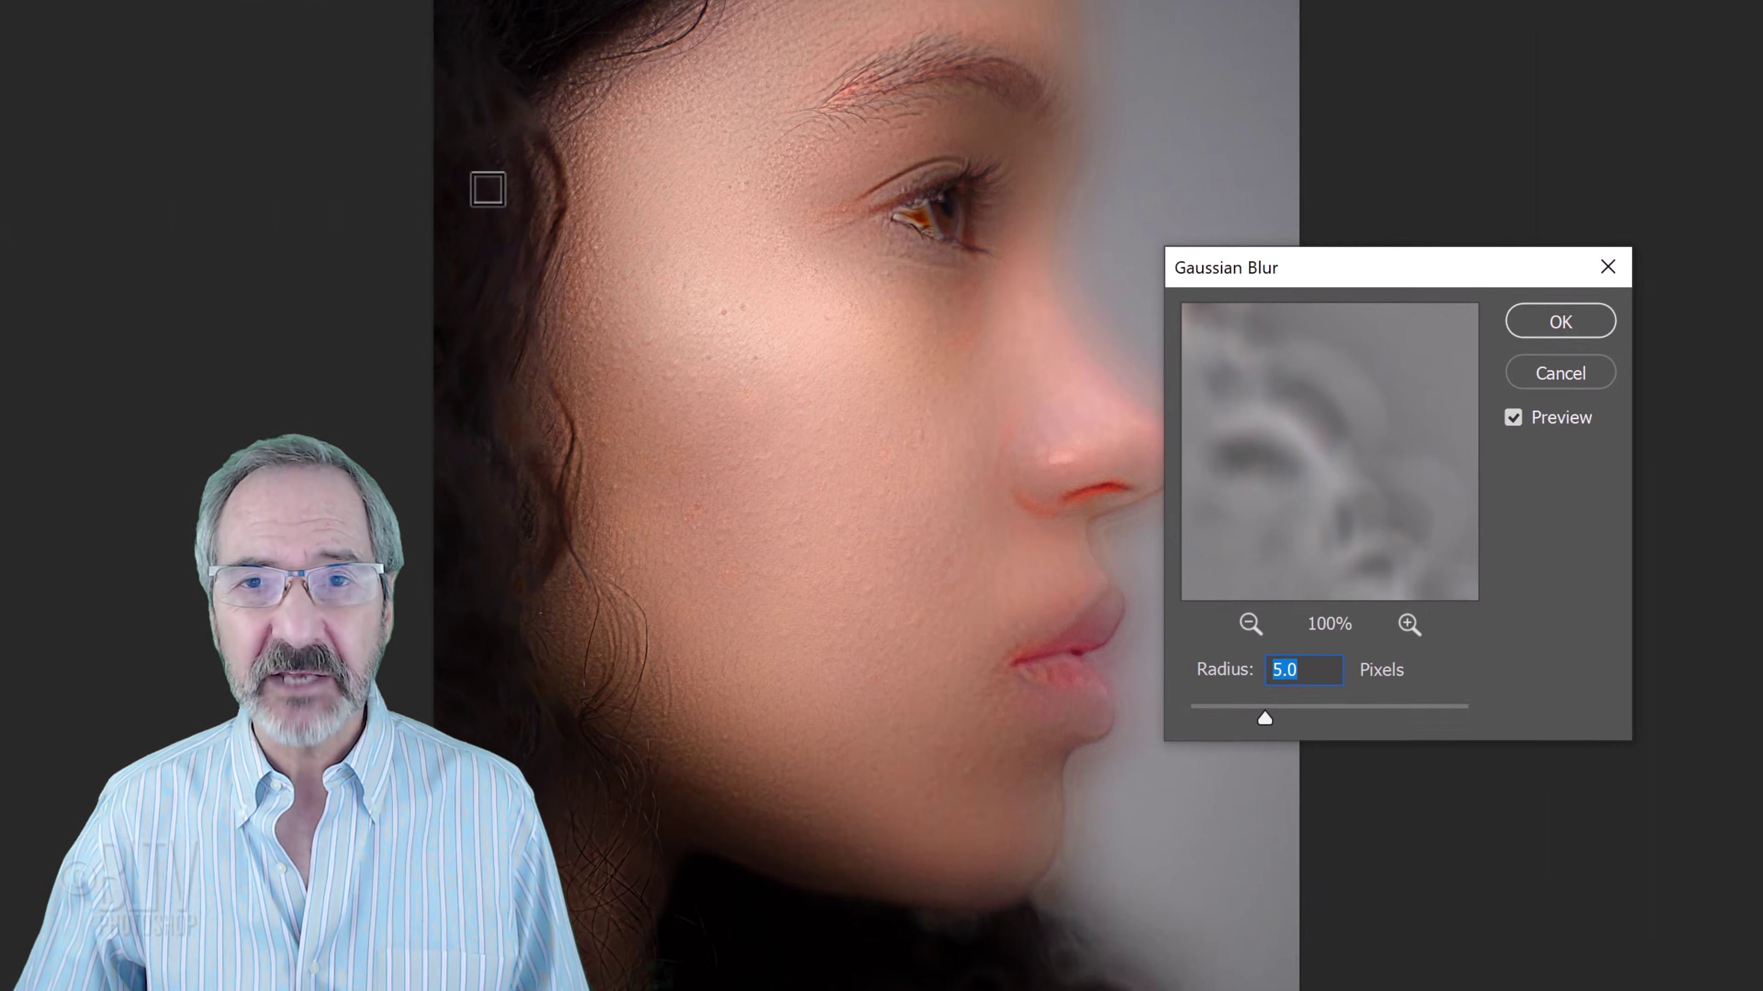
mouse_move(1265, 719)
mouse_down()
mouse_move(1273, 738)
mouse_move(1413, 740)
mouse_move(1318, 734)
mouse_up()
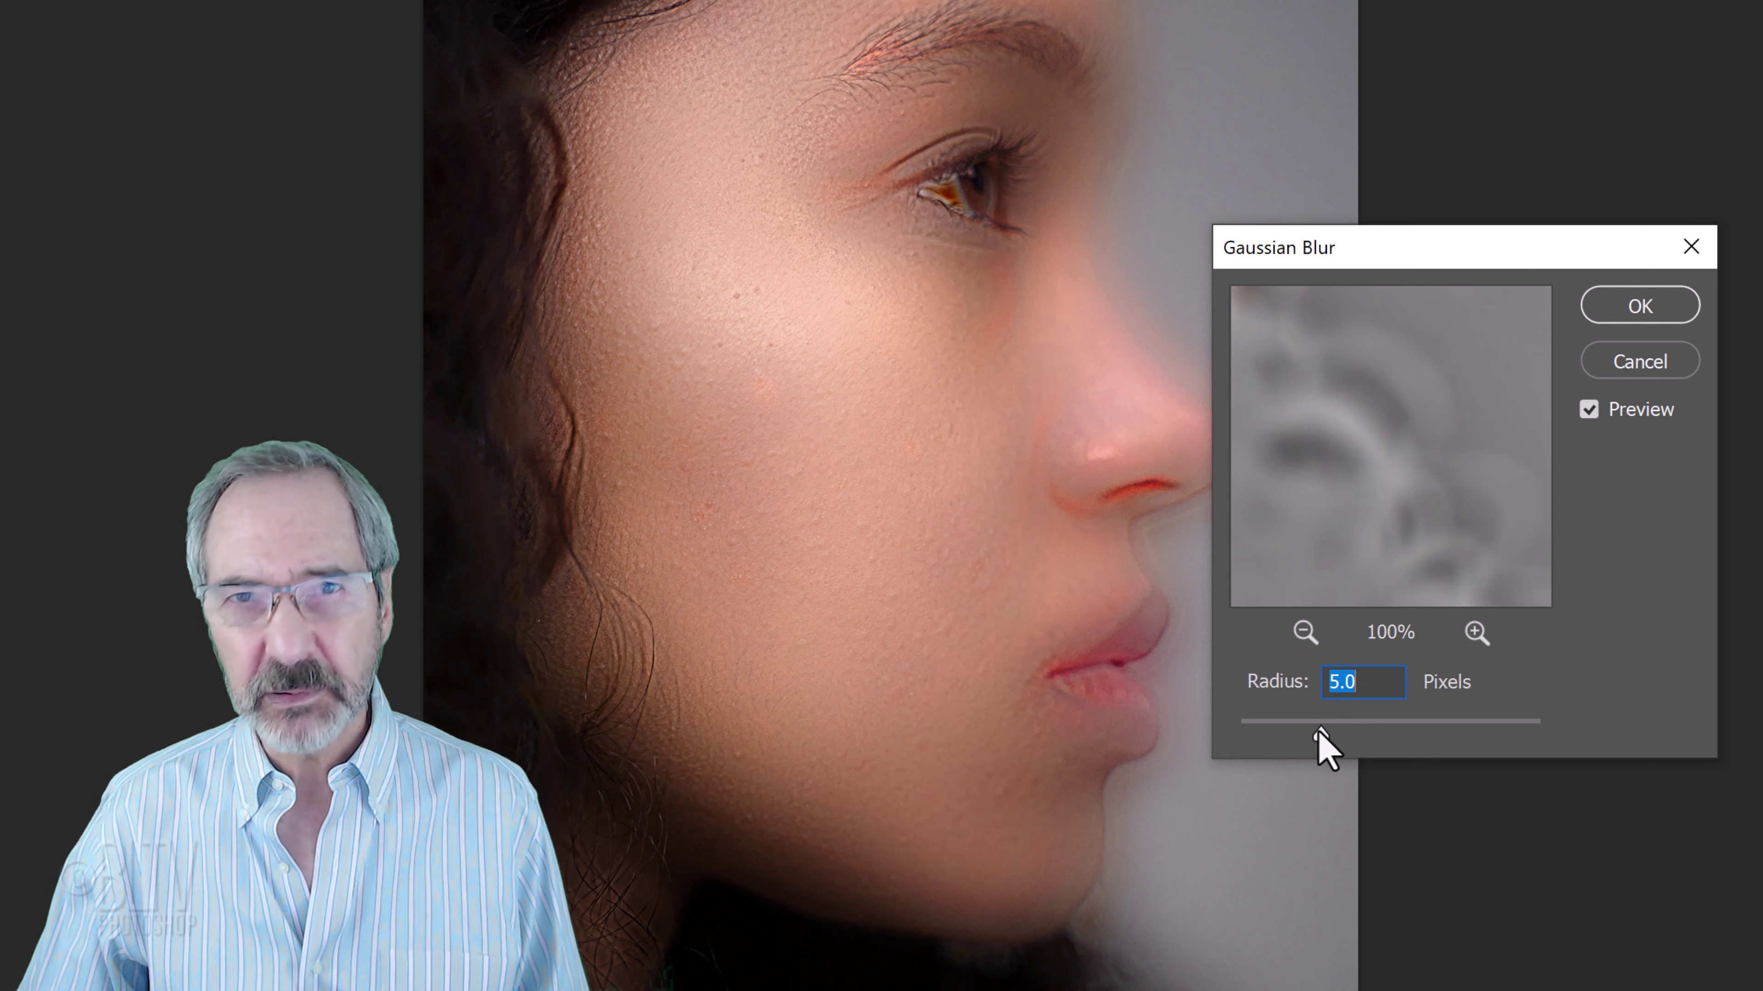
click(1619, 328)
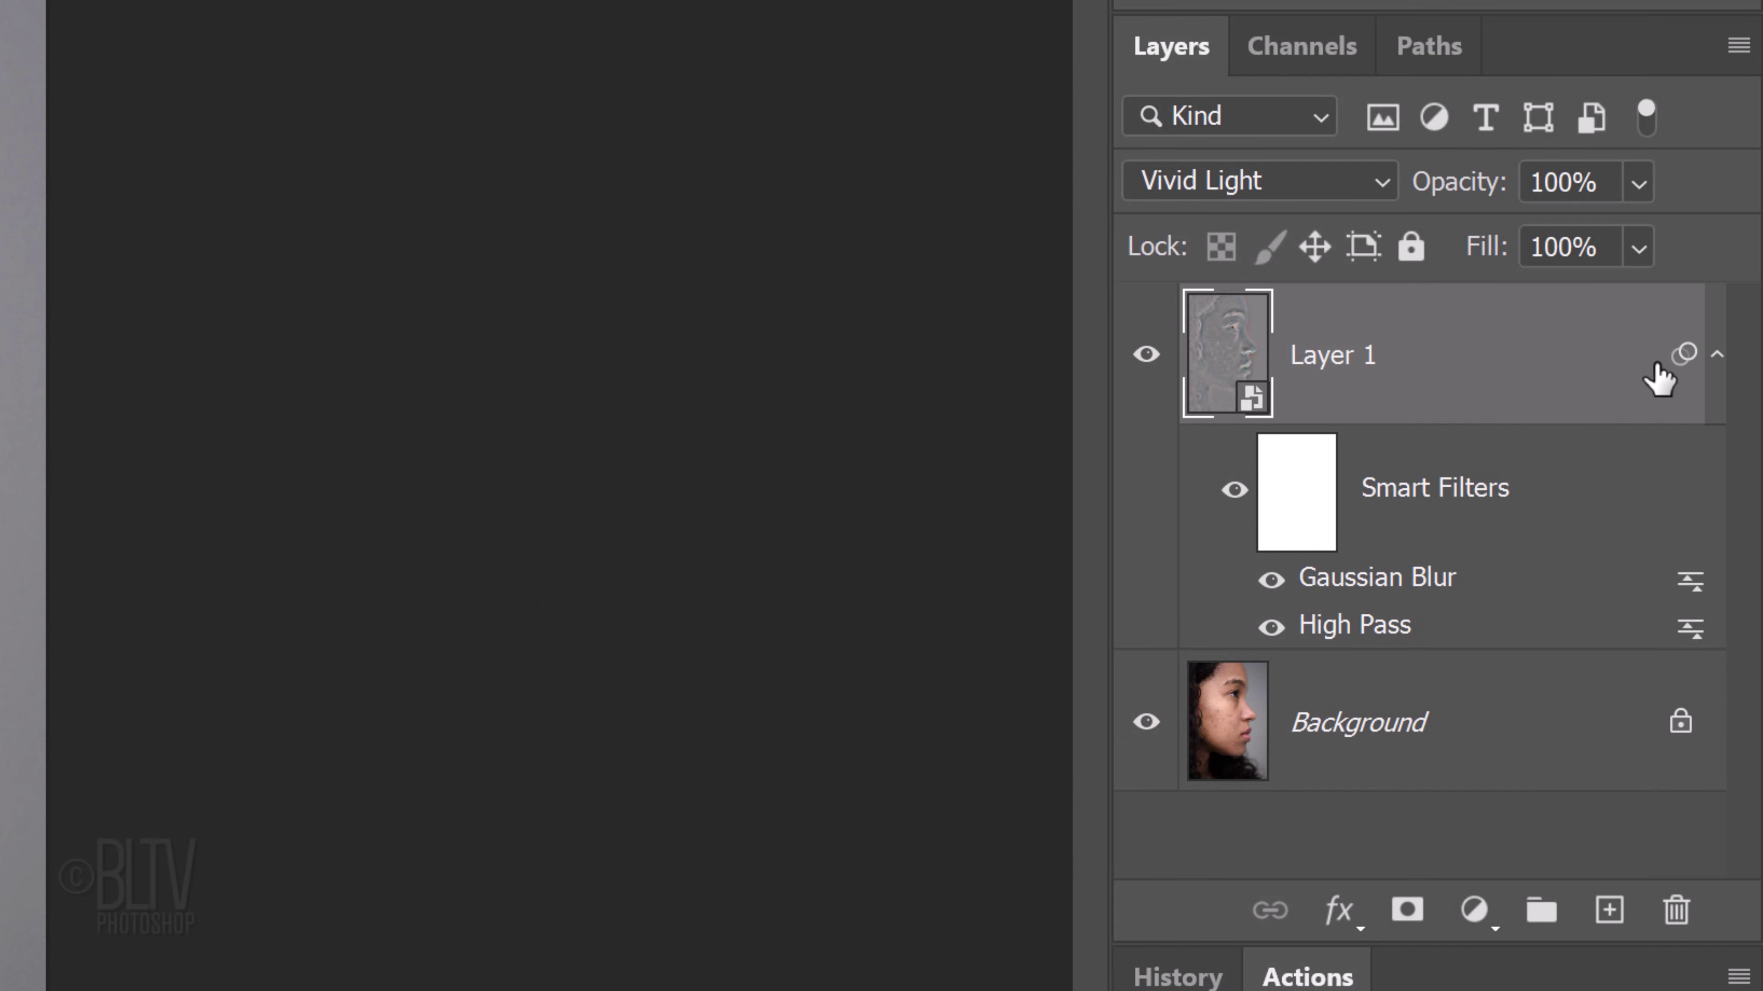
- Collapse Layer 1's Smart Filters and add a black hide-all layer mask
click(1716, 354)
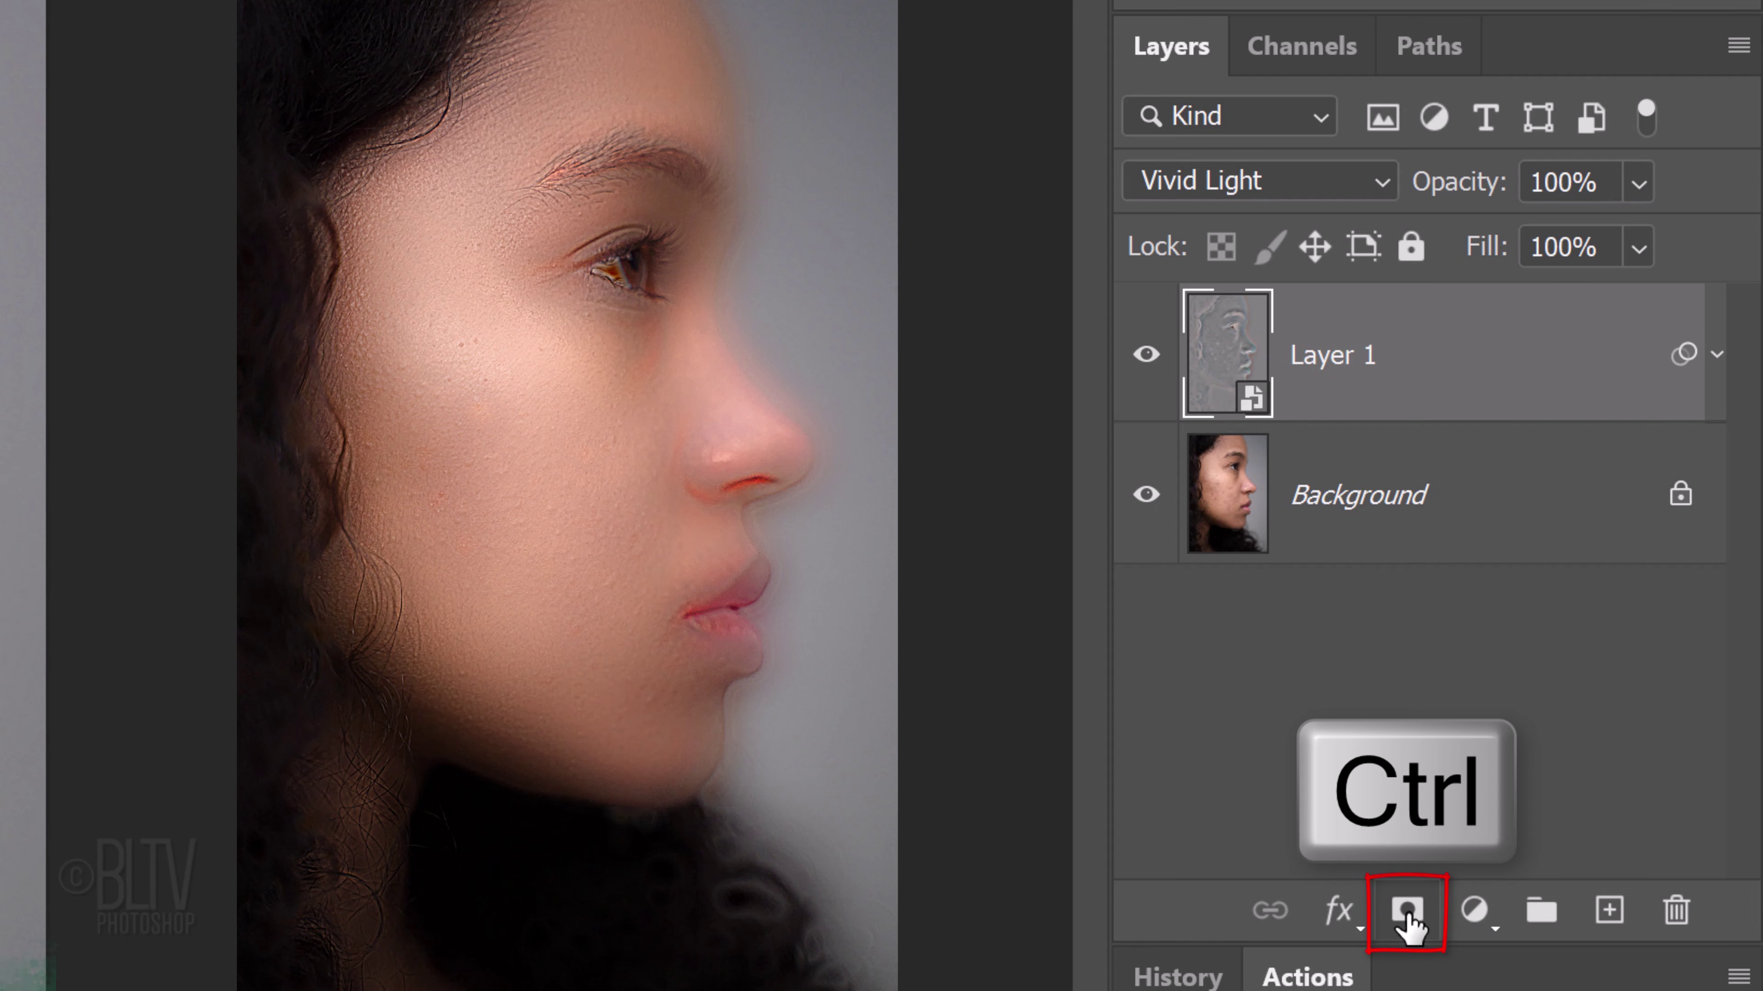
ctrl+click(1405, 909)
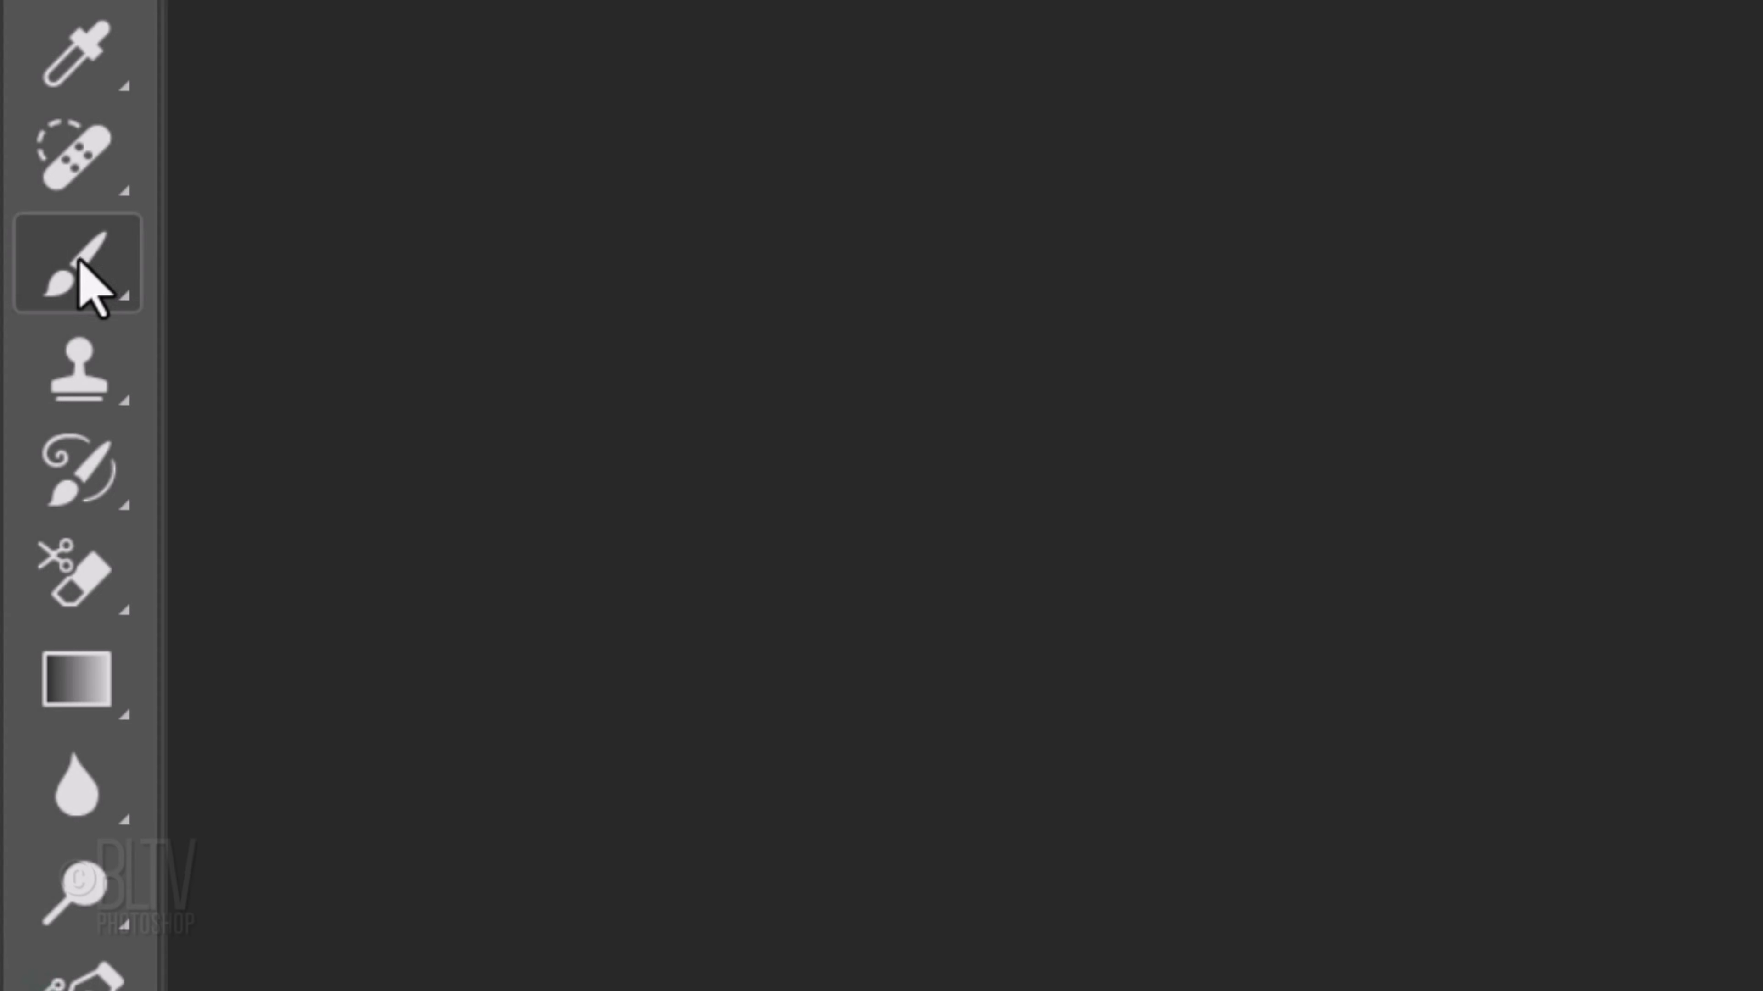
- Choose a Soft Round brush with 0% hardness, sized for painting the cheek
right_click(76, 264)
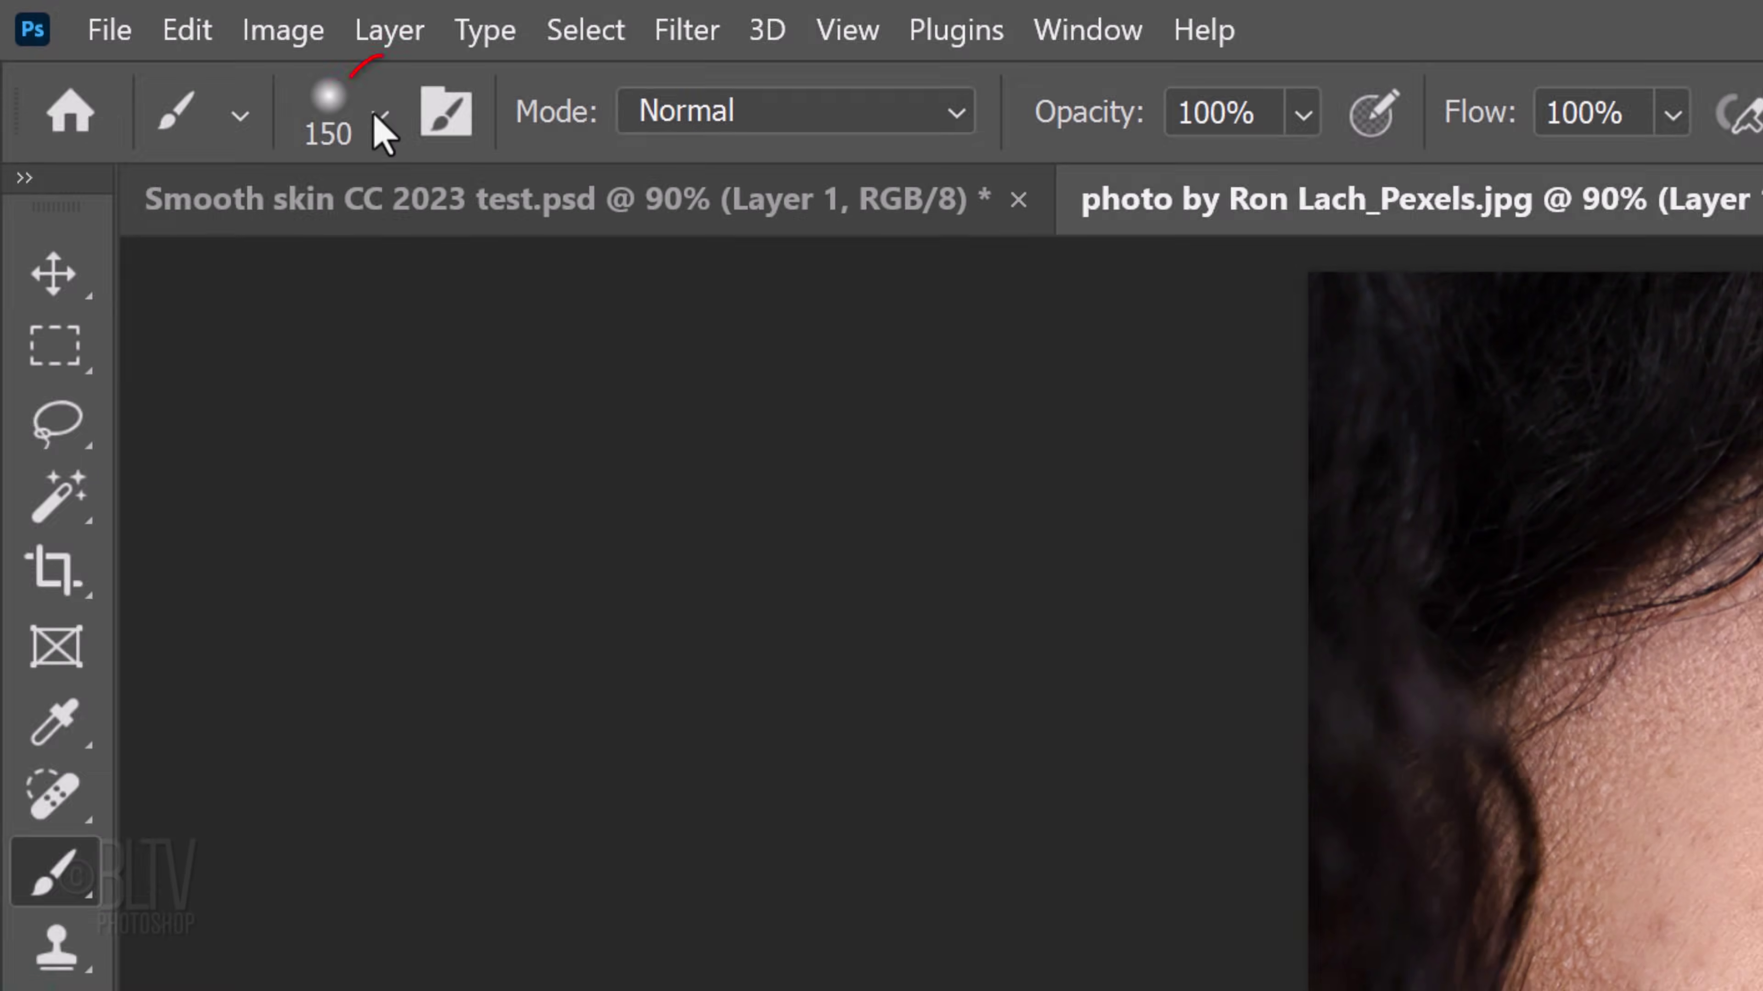
click(380, 118)
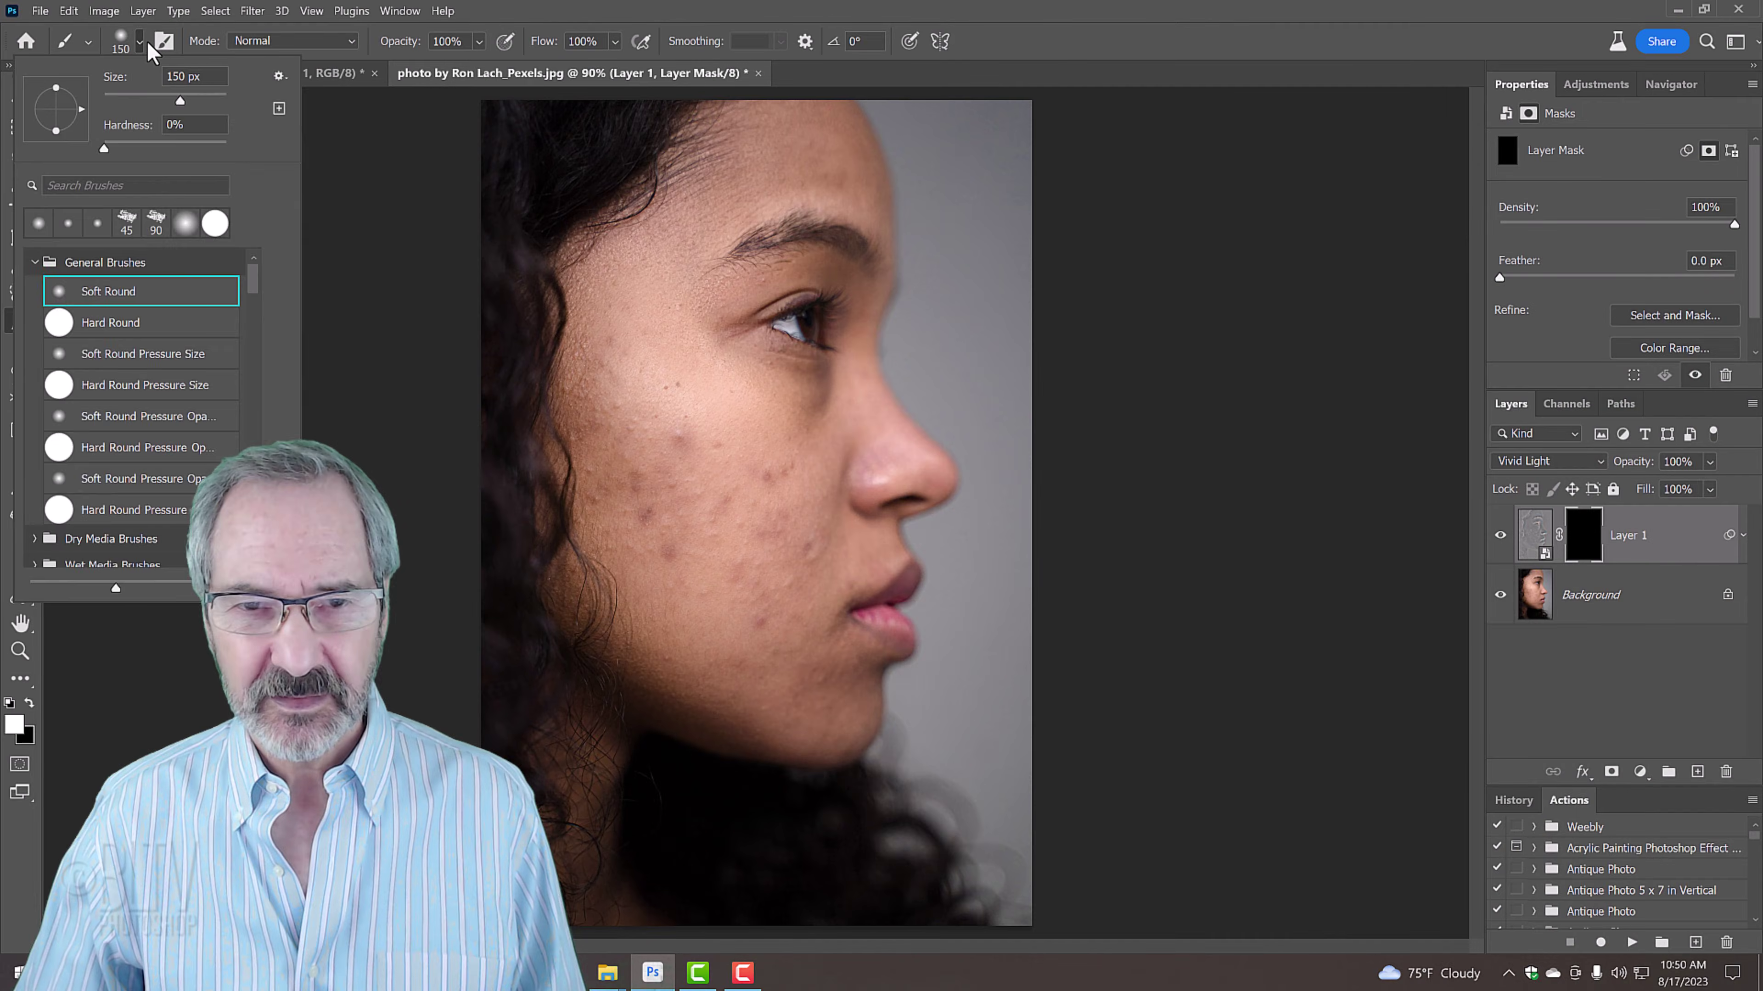
click(235, 157)
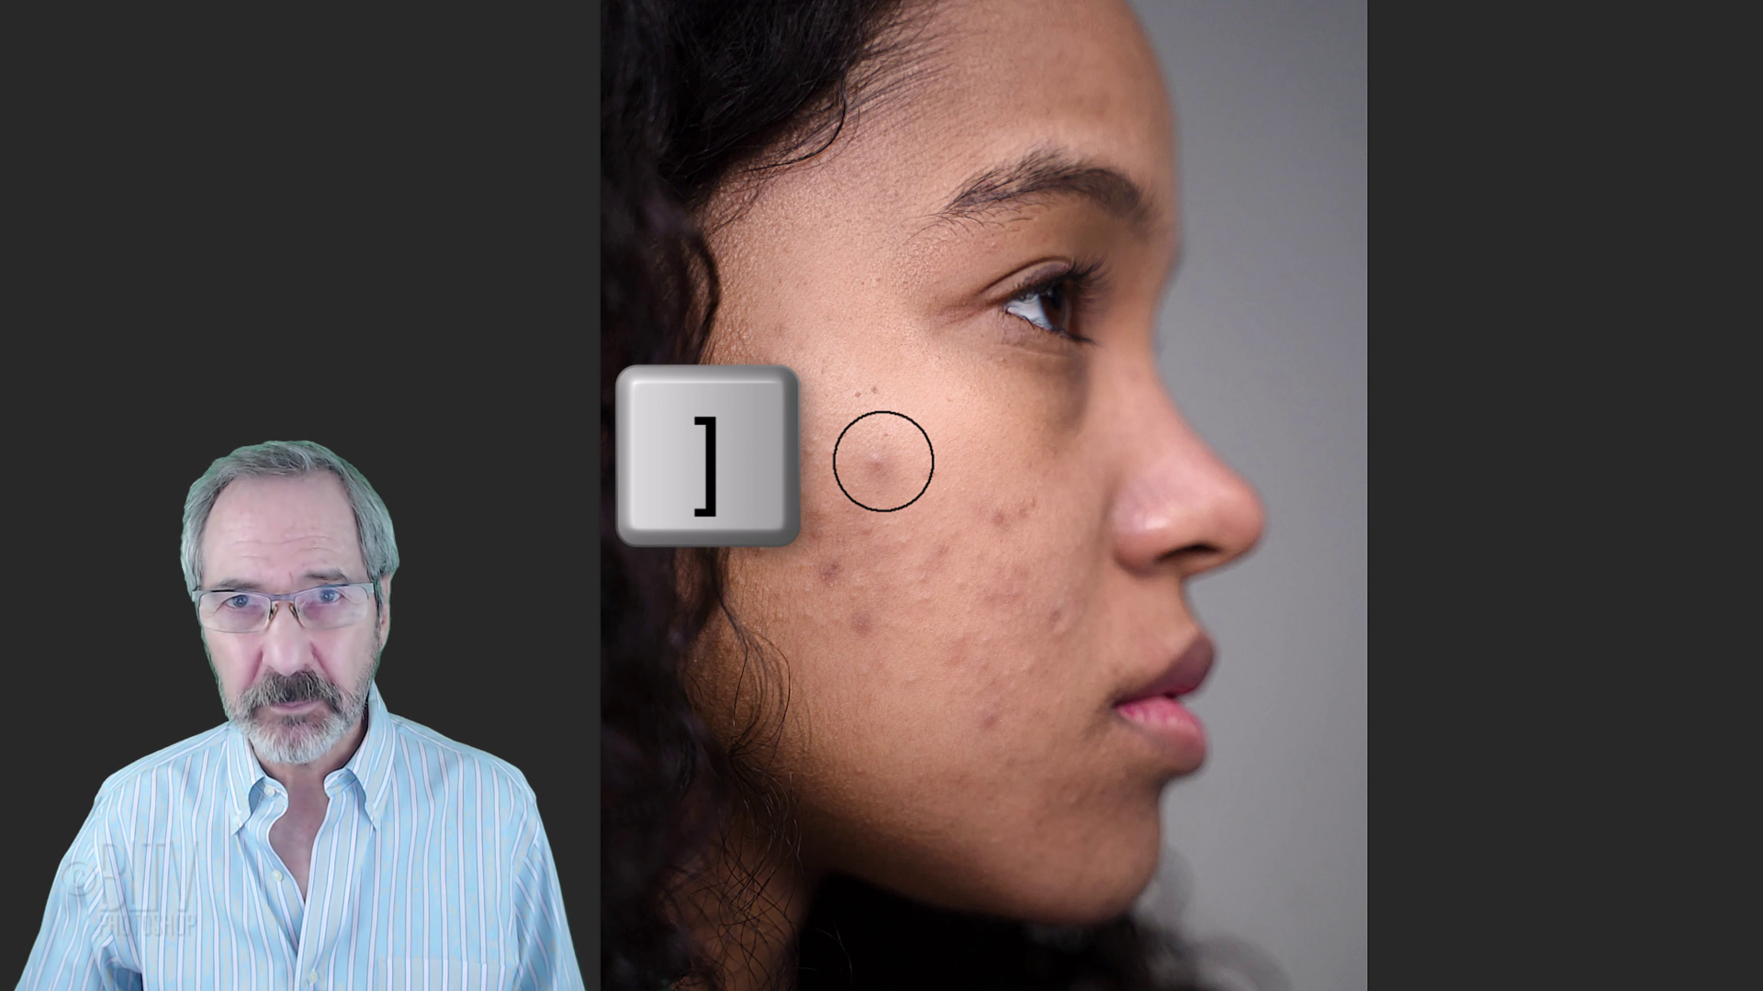
key(bracketleft)
key(bracketleft)
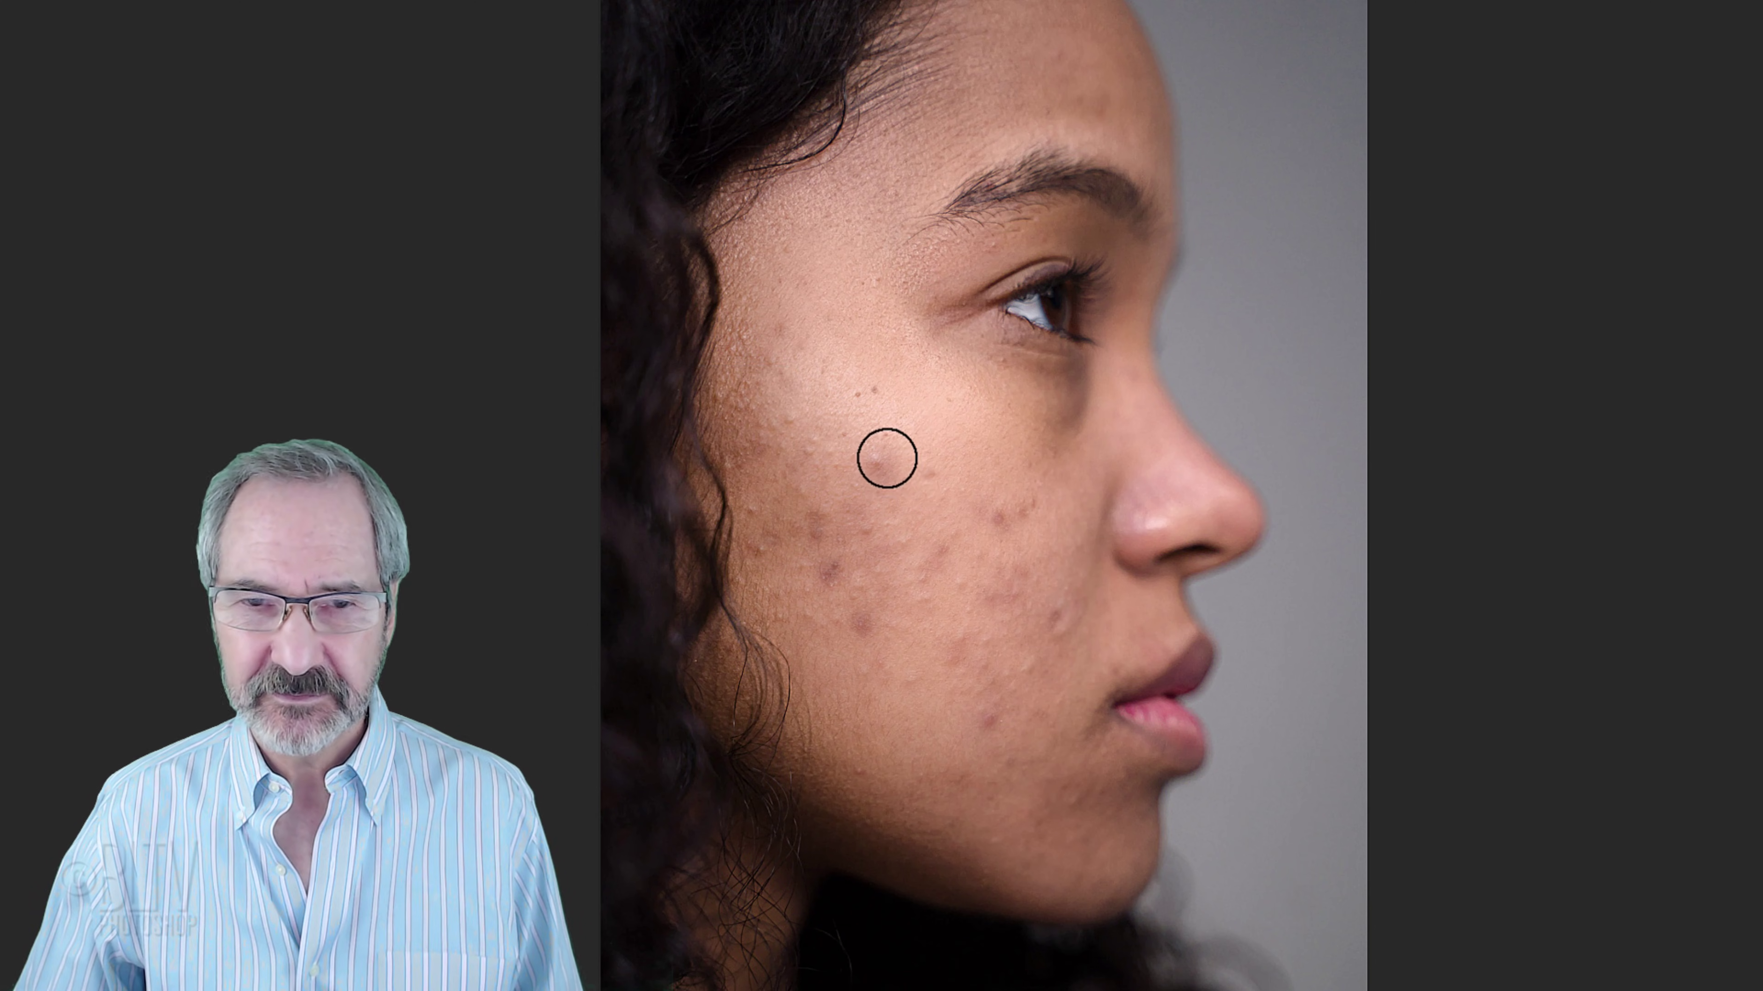
key(bracketright)
key(bracketright)
key(bracketright)
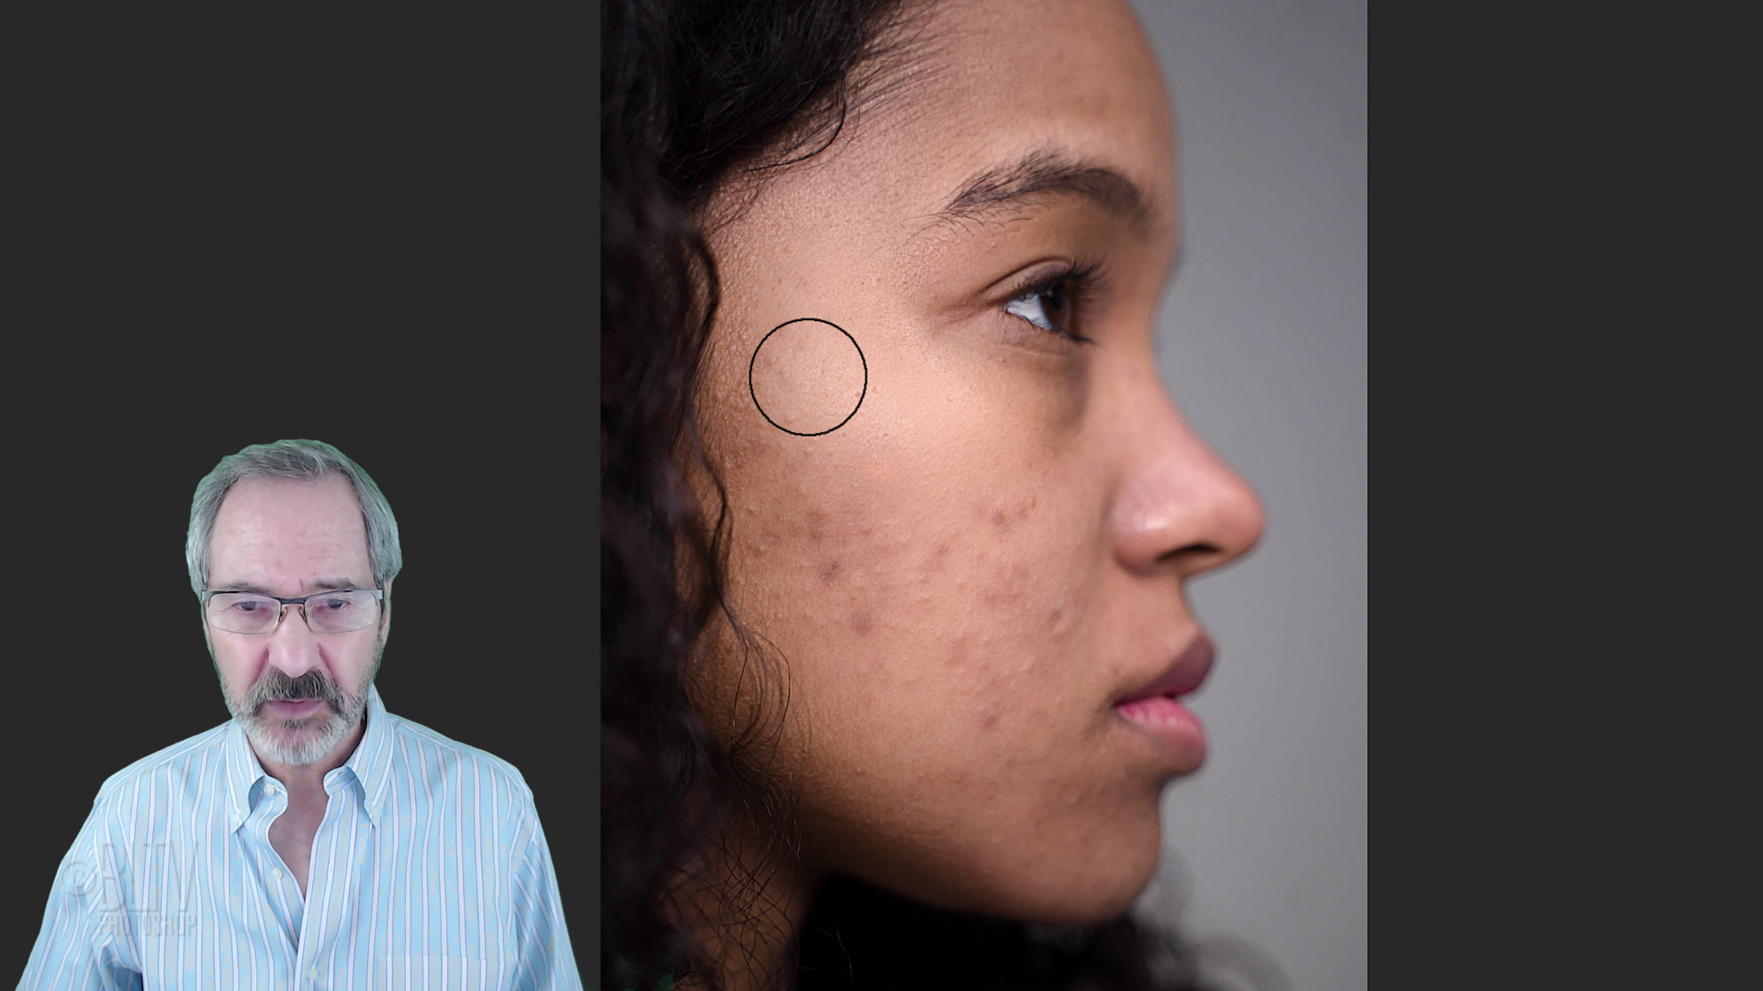
- Paint the mask over the lower cheek and jaw acne, then set brush opacity to 47%
mouse_move(822, 461)
mouse_down()
mouse_move(832, 580)
mouse_move(893, 638)
mouse_up()
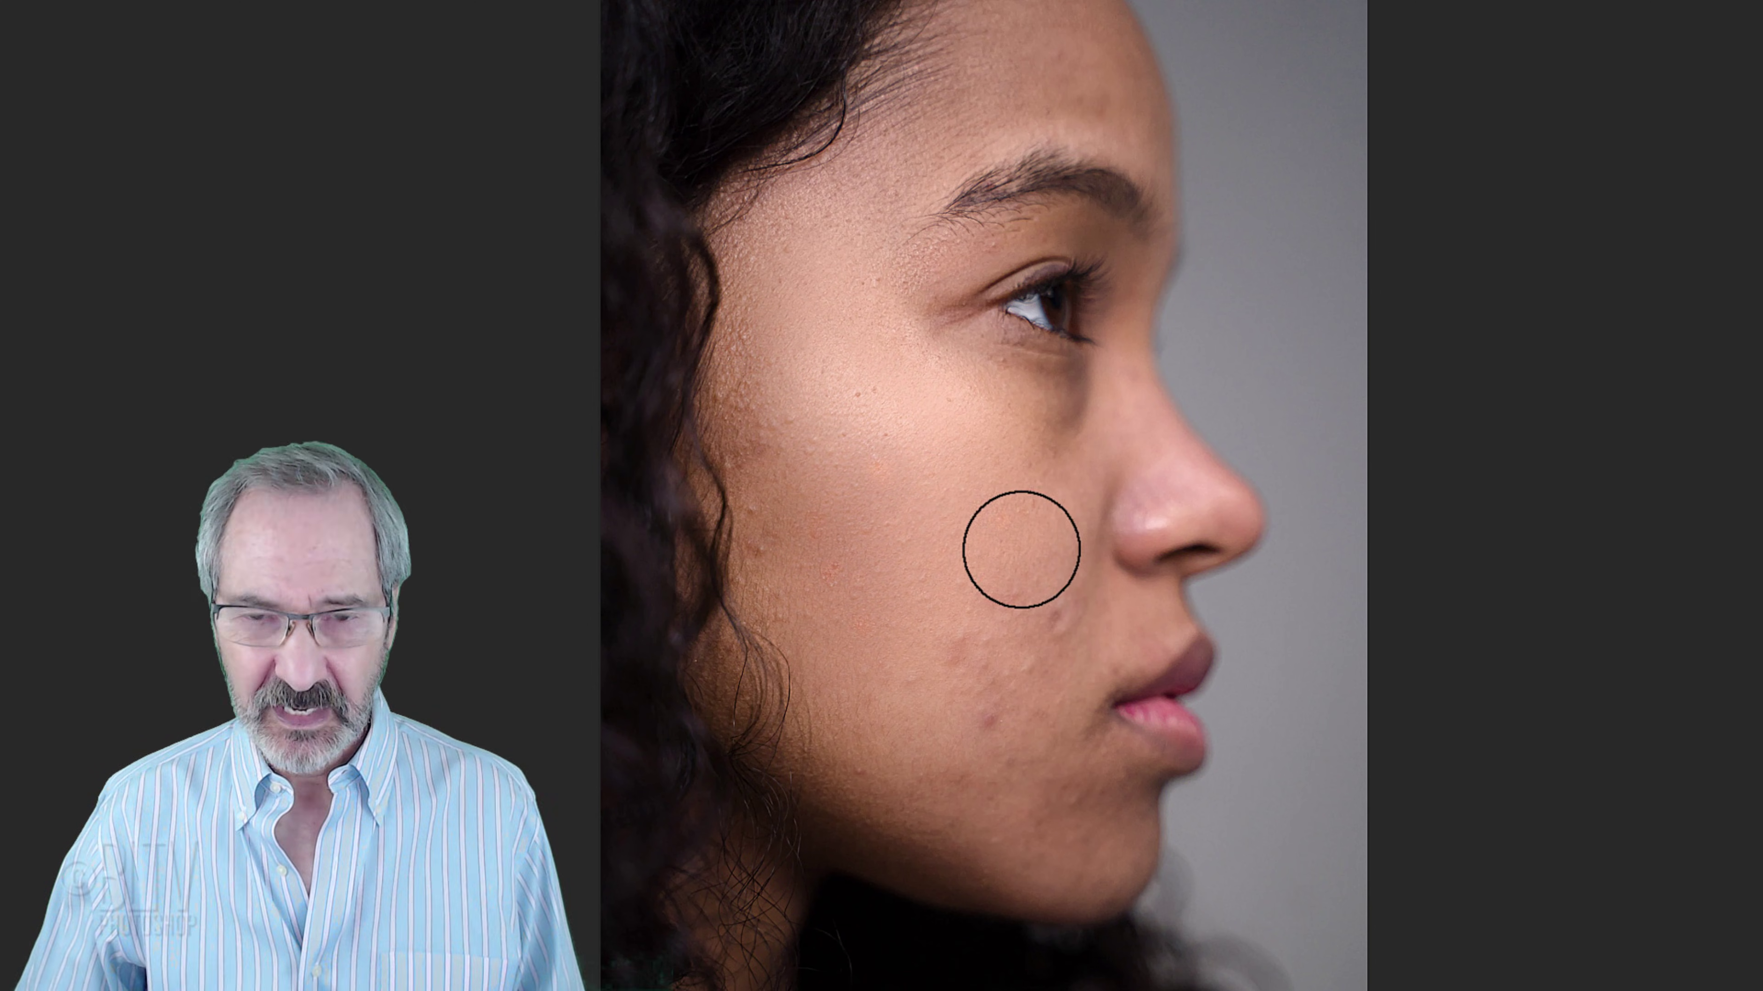
mouse_move(1020, 549)
mouse_down()
mouse_move(1046, 657)
mouse_move(1003, 728)
mouse_up()
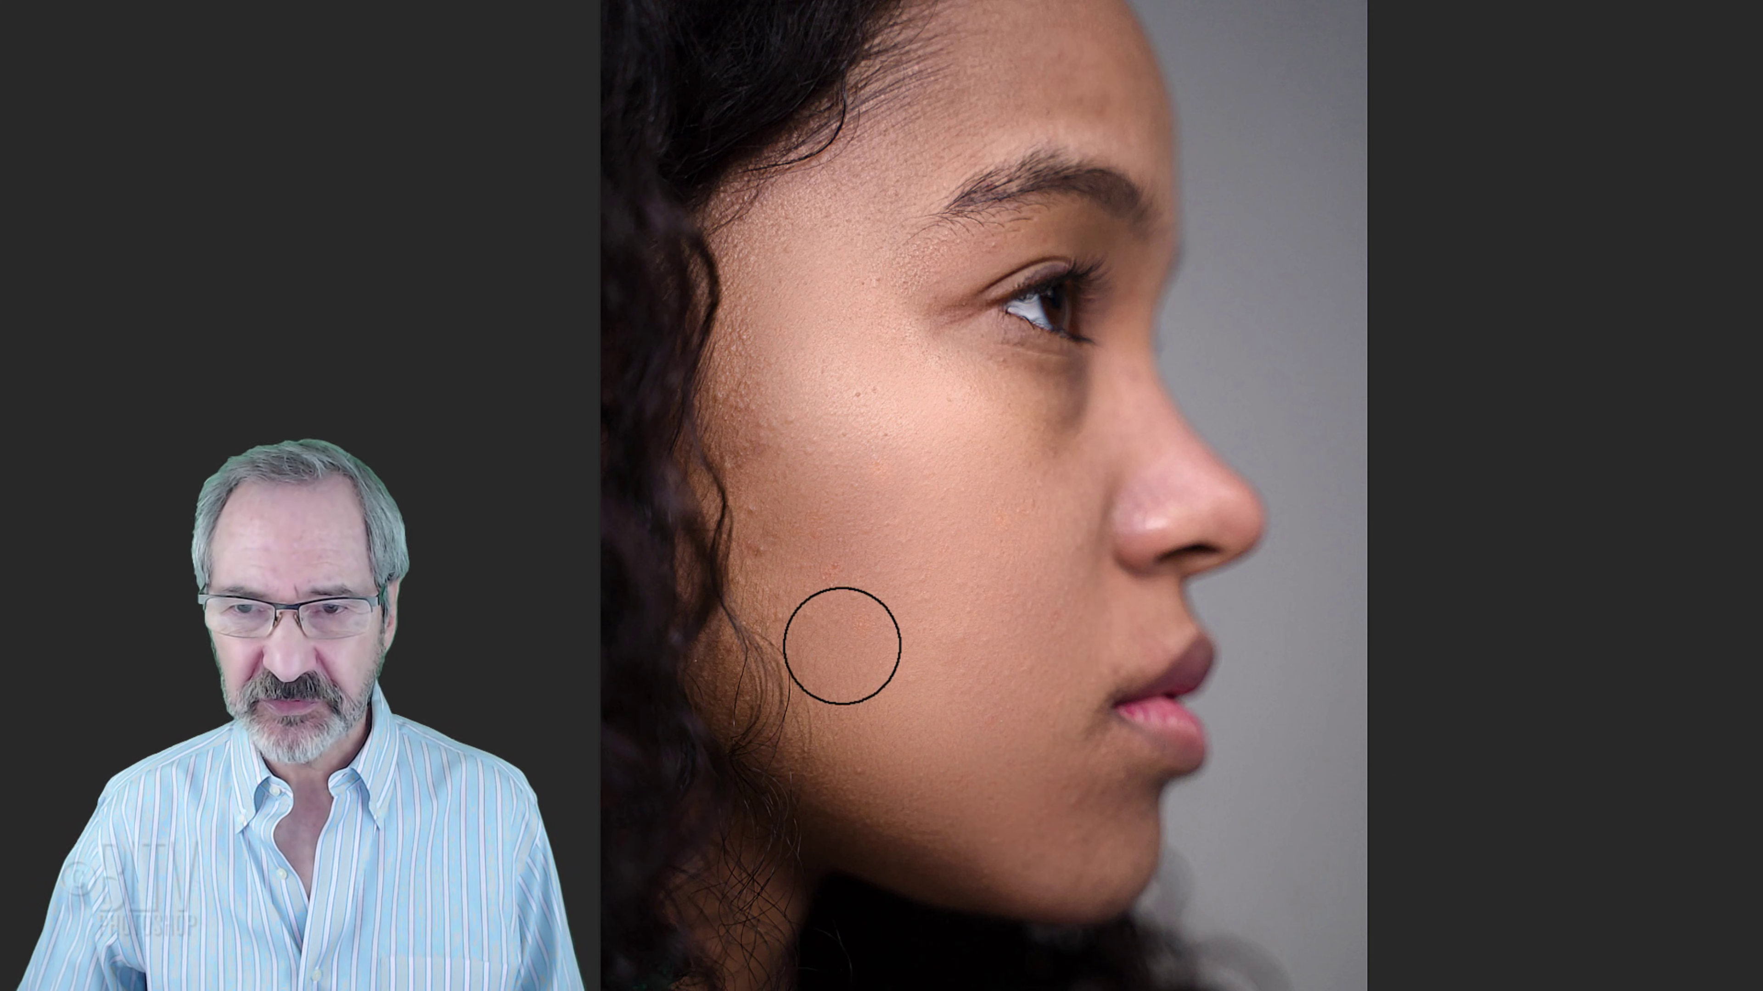
key(bracketleft)
key(bracketleft)
key(bracketleft)
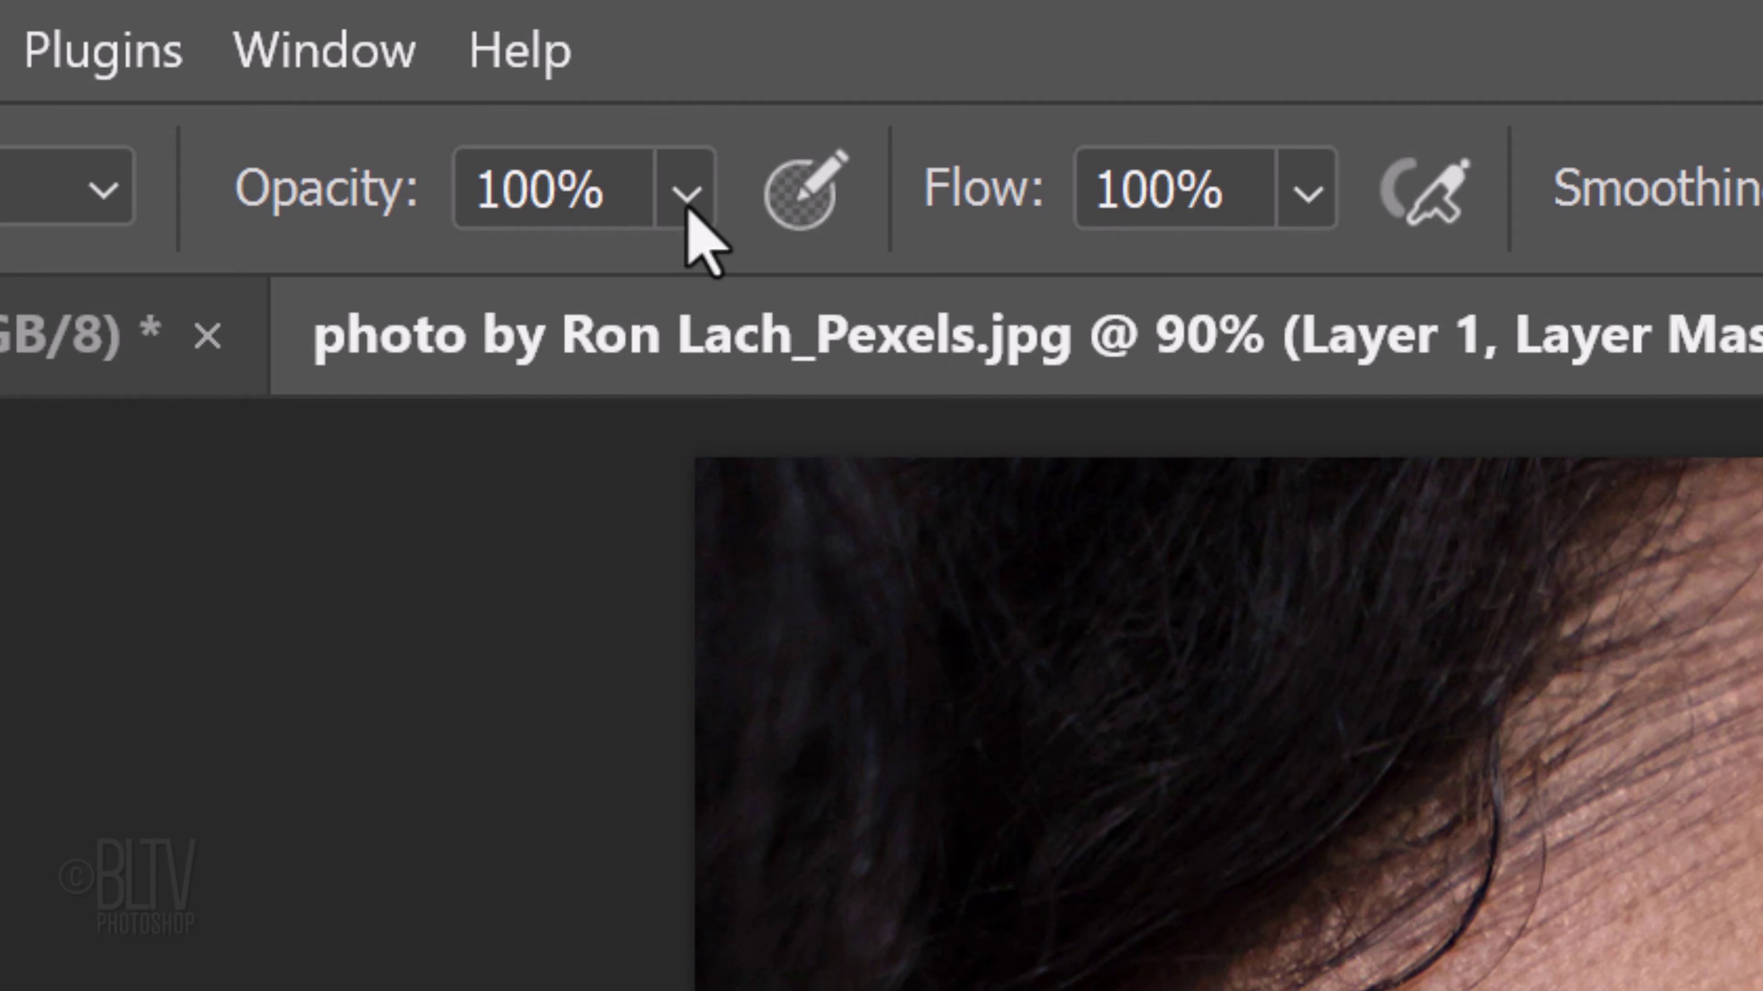
click(686, 207)
drag(869, 282, 692, 287)
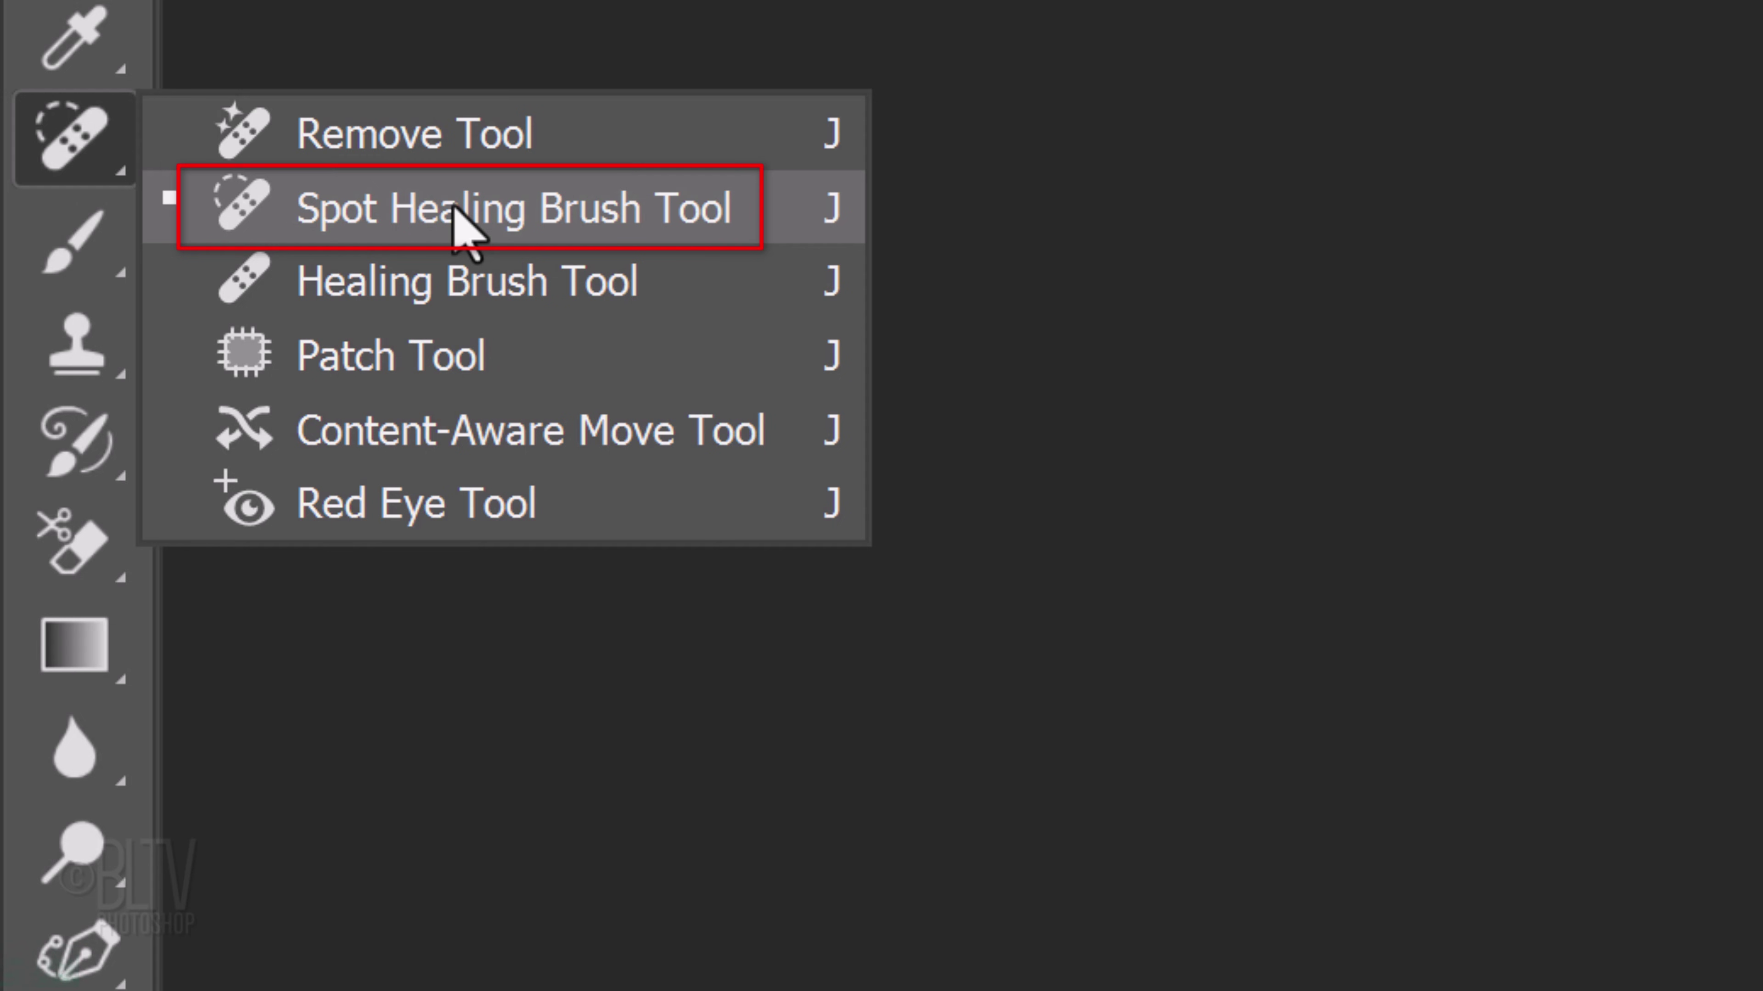
- Remove the small dark blemish on the cheek with the Spot Healing Brush
click(458, 210)
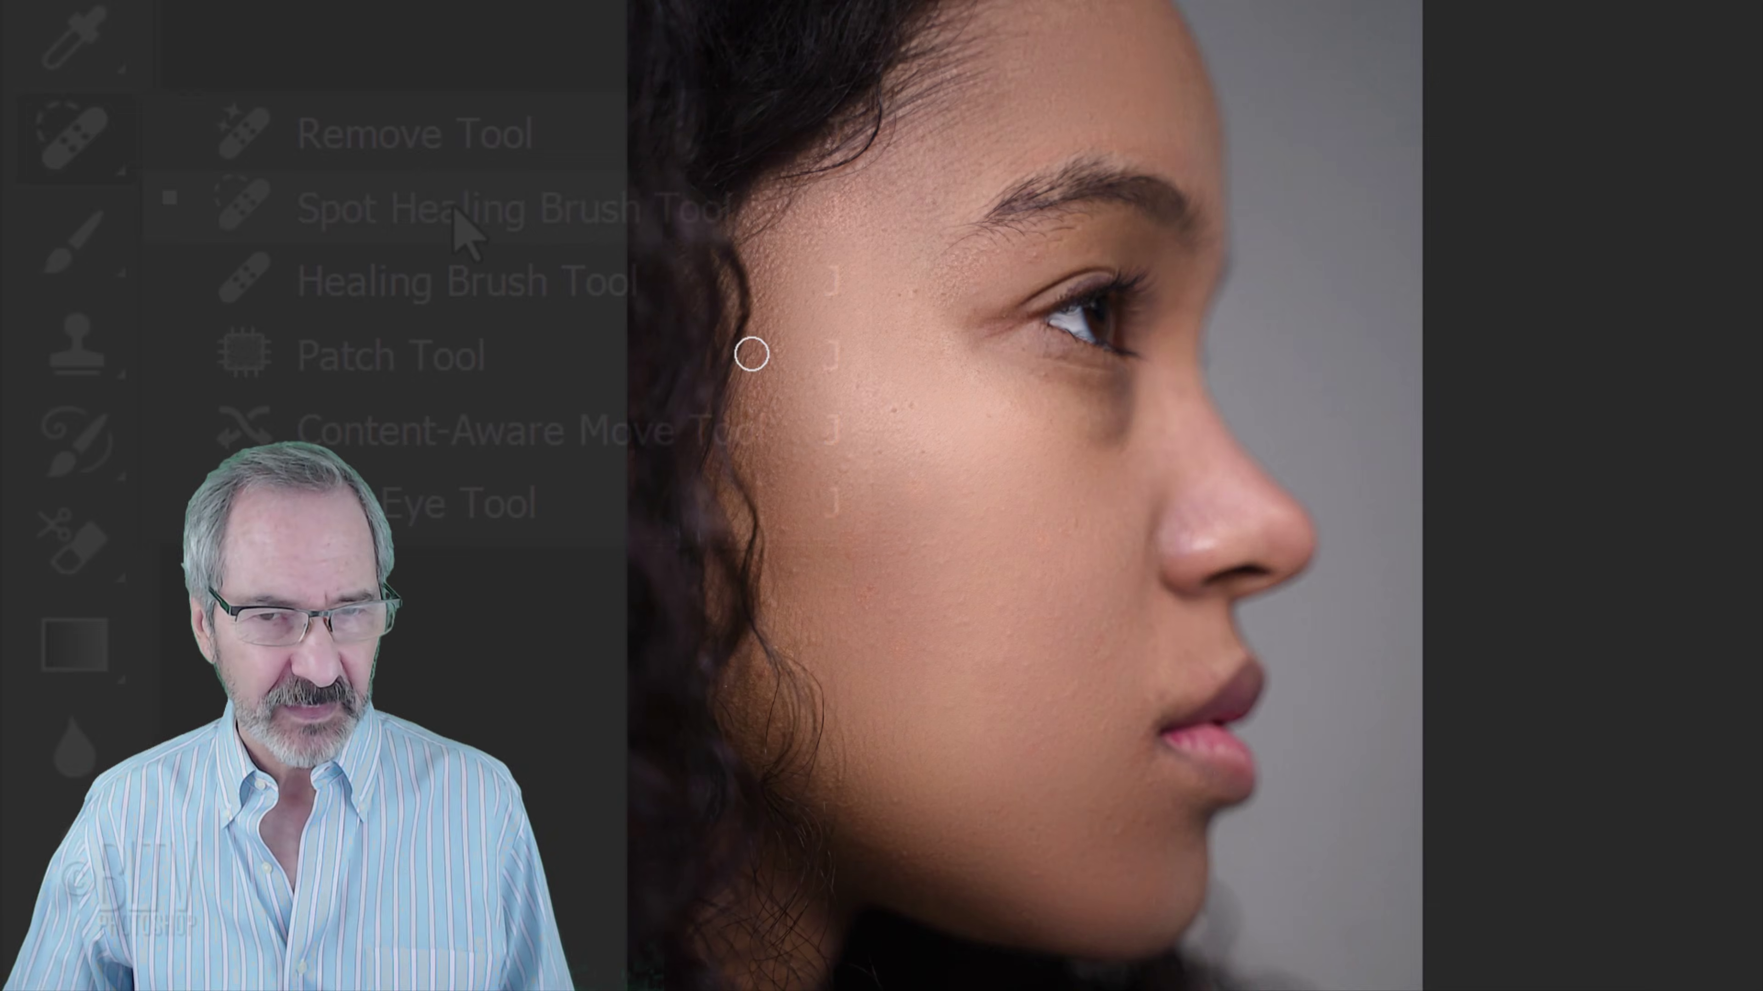
key(bracketright)
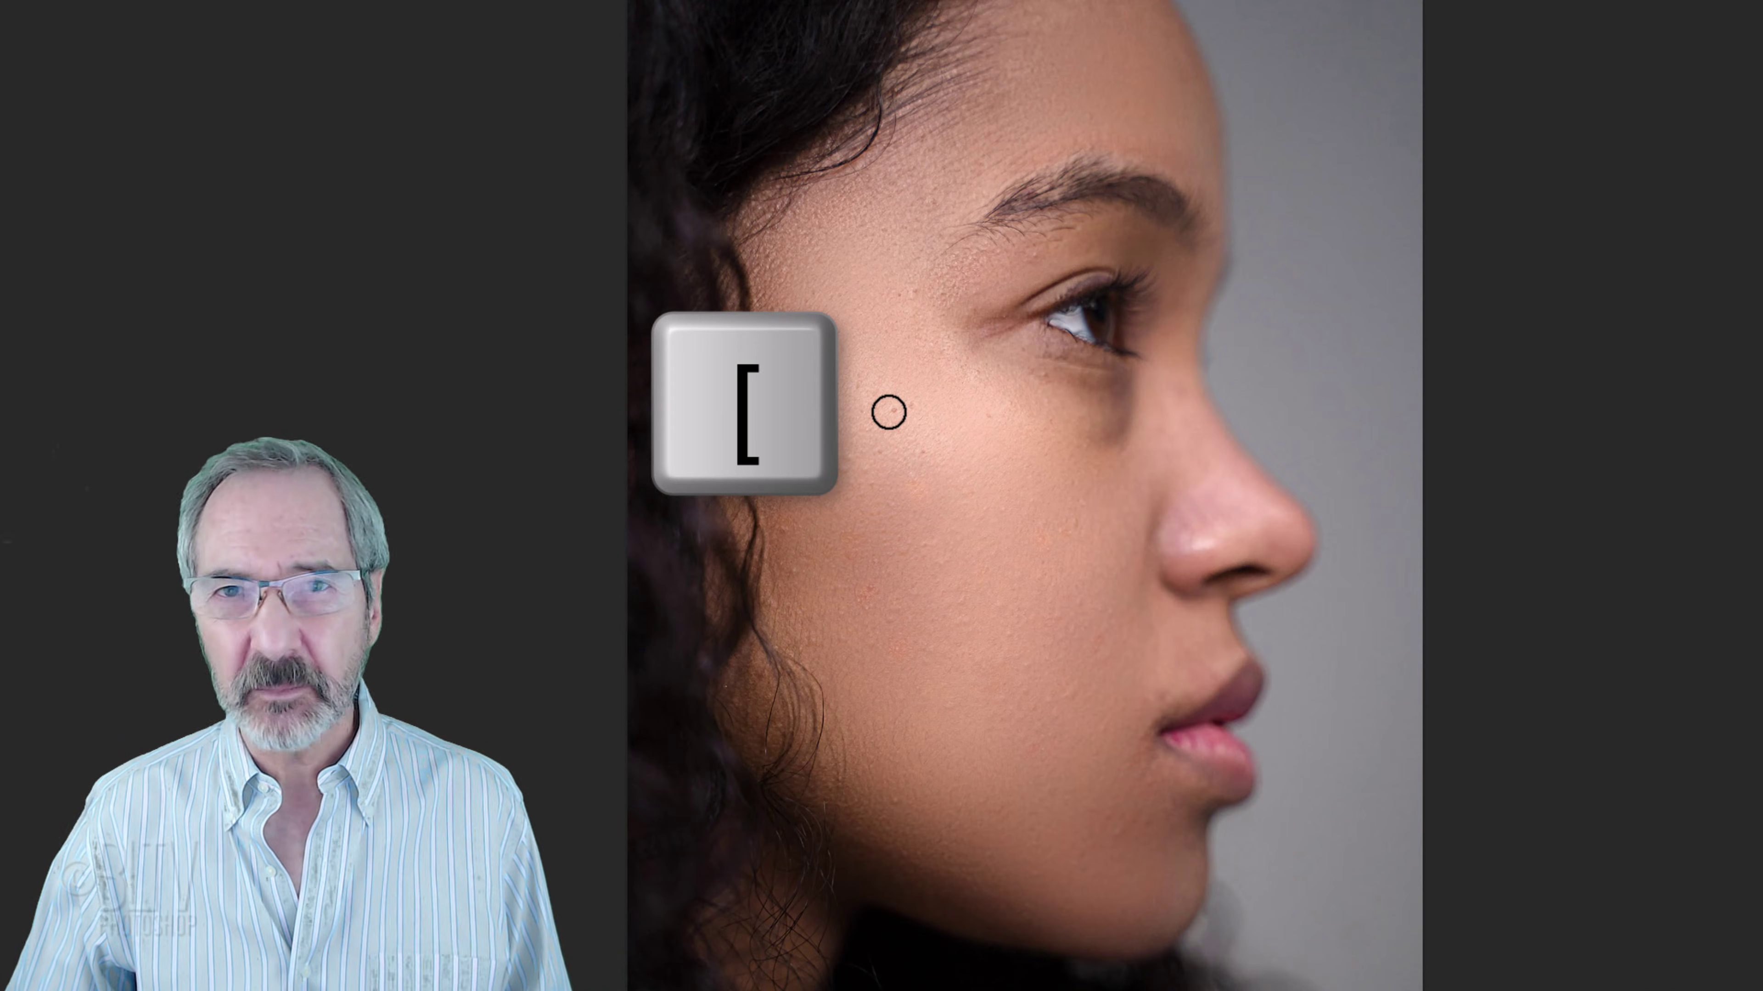
click(896, 412)
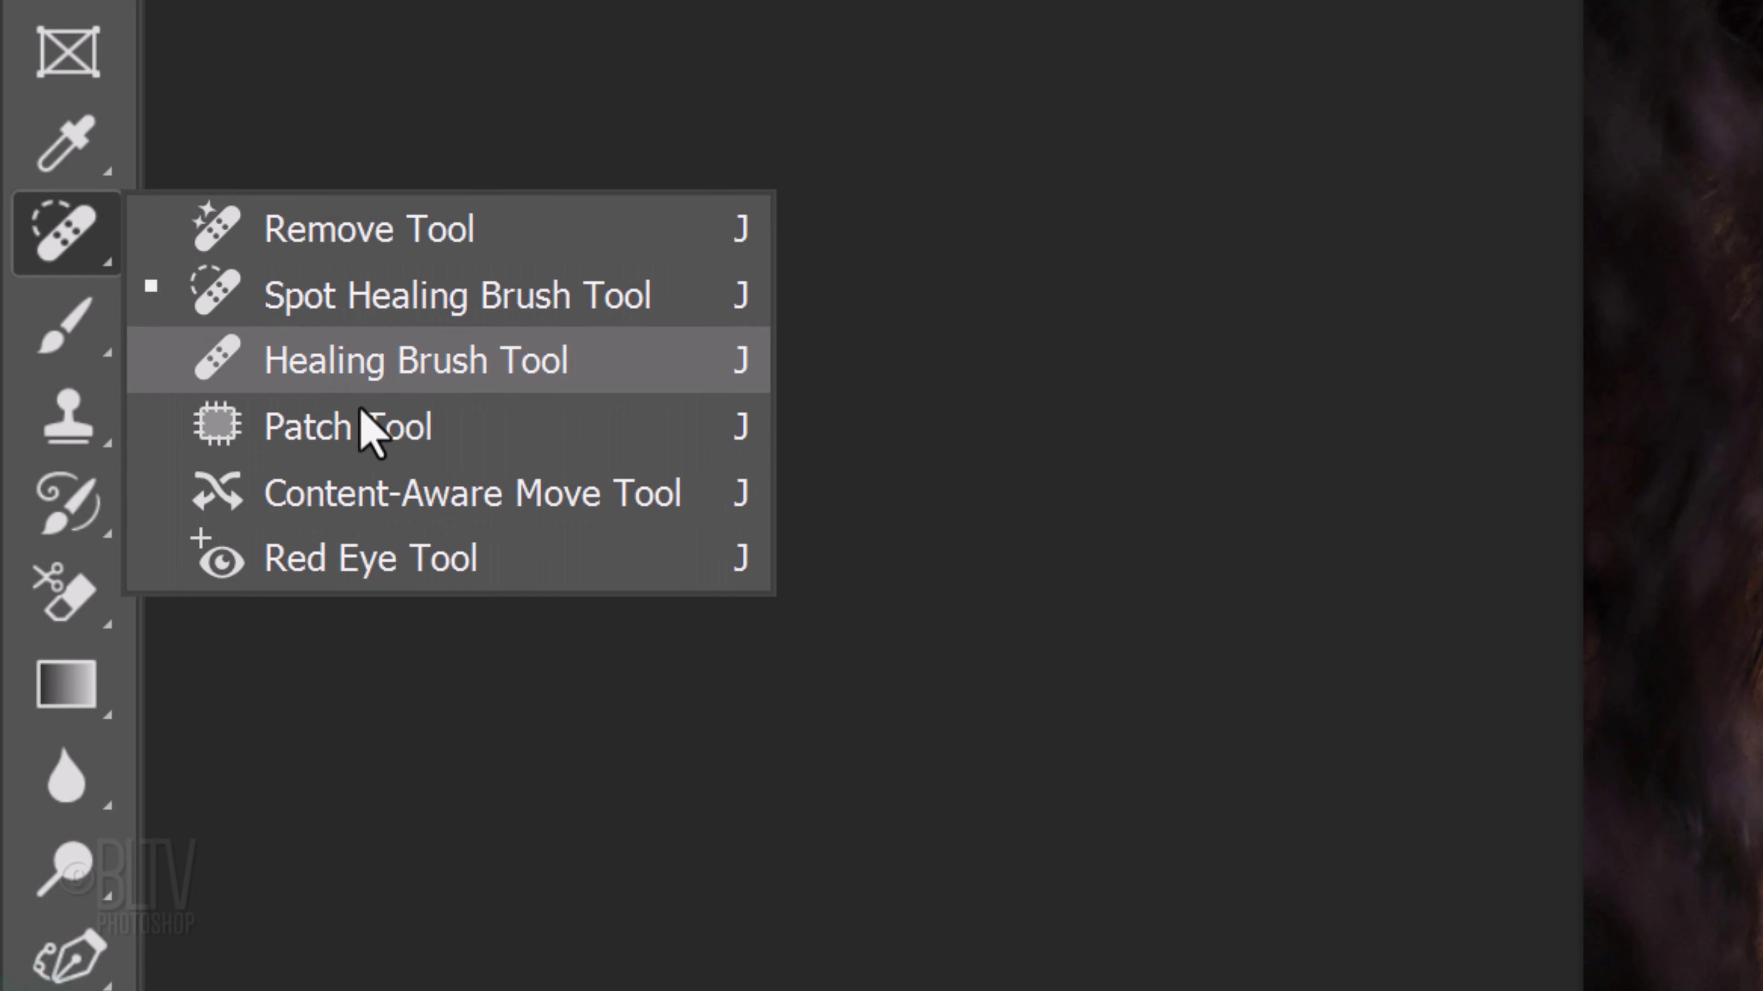
- Patch the shadowed under-eye skin with clean texture from the lower cheek
click(368, 427)
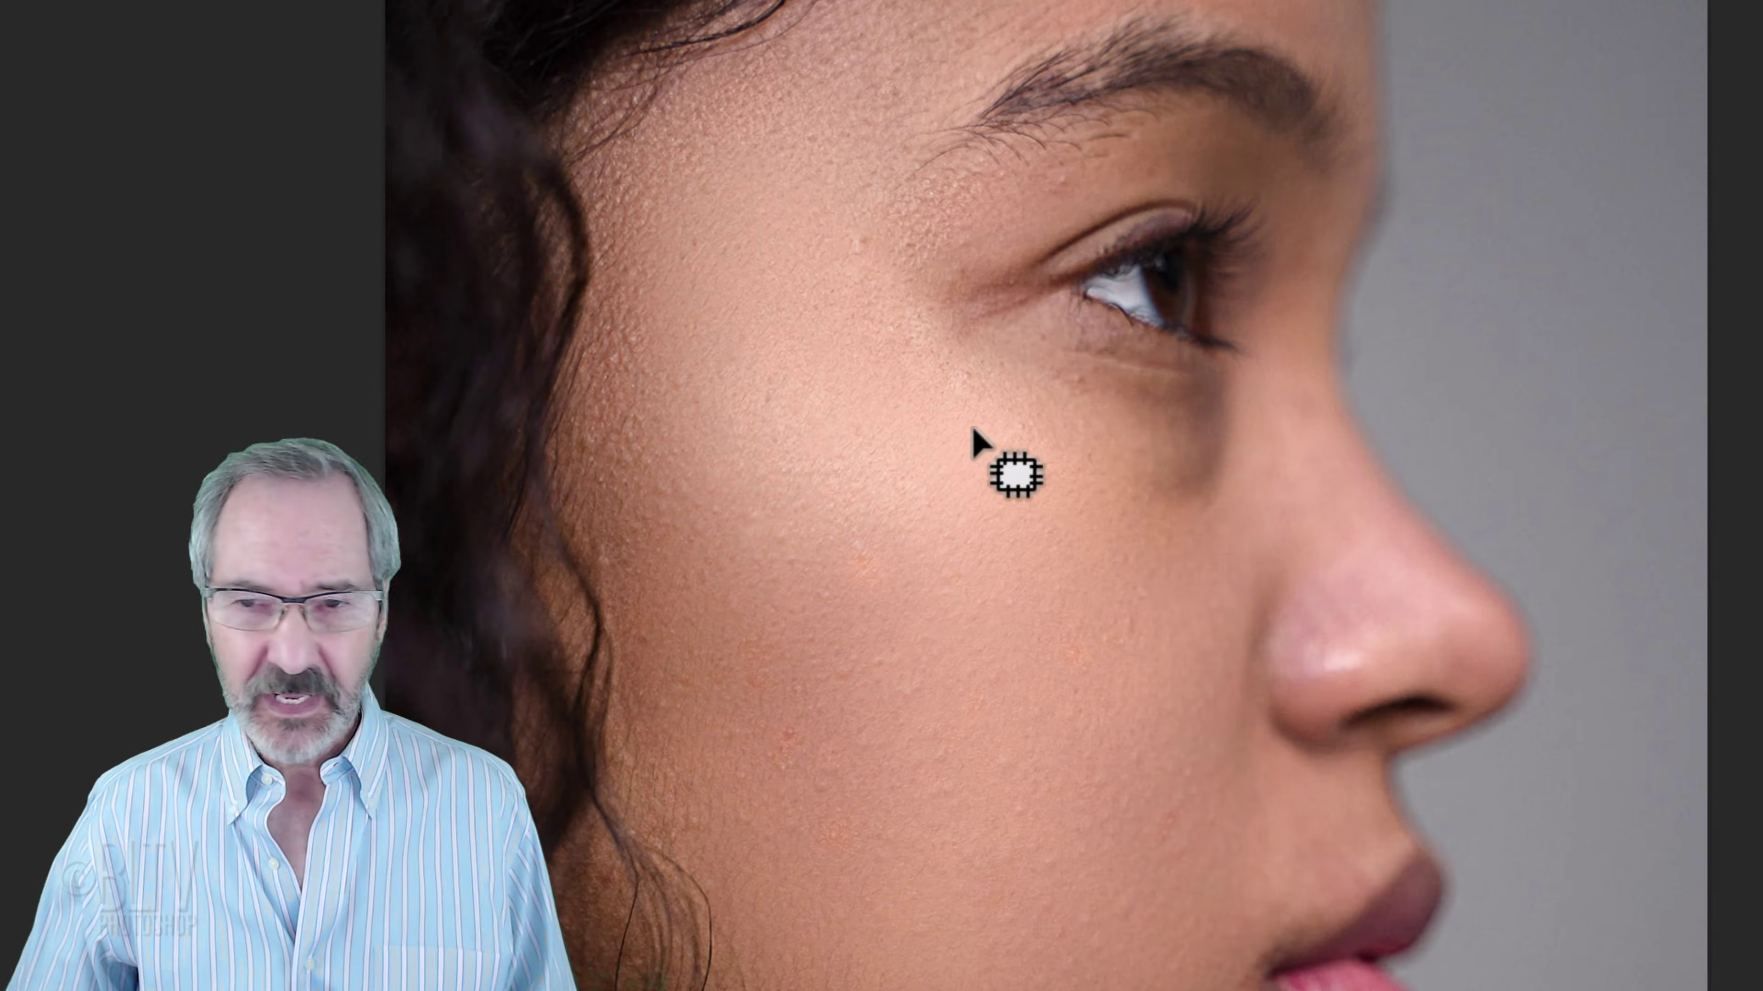
mouse_move(997, 330)
mouse_down()
mouse_move(1045, 351)
mouse_move(1243, 366)
mouse_move(1249, 461)
mouse_move(1198, 539)
mouse_move(1037, 522)
mouse_move(960, 389)
mouse_move(999, 333)
mouse_up()
drag(1105, 429, 1024, 683)
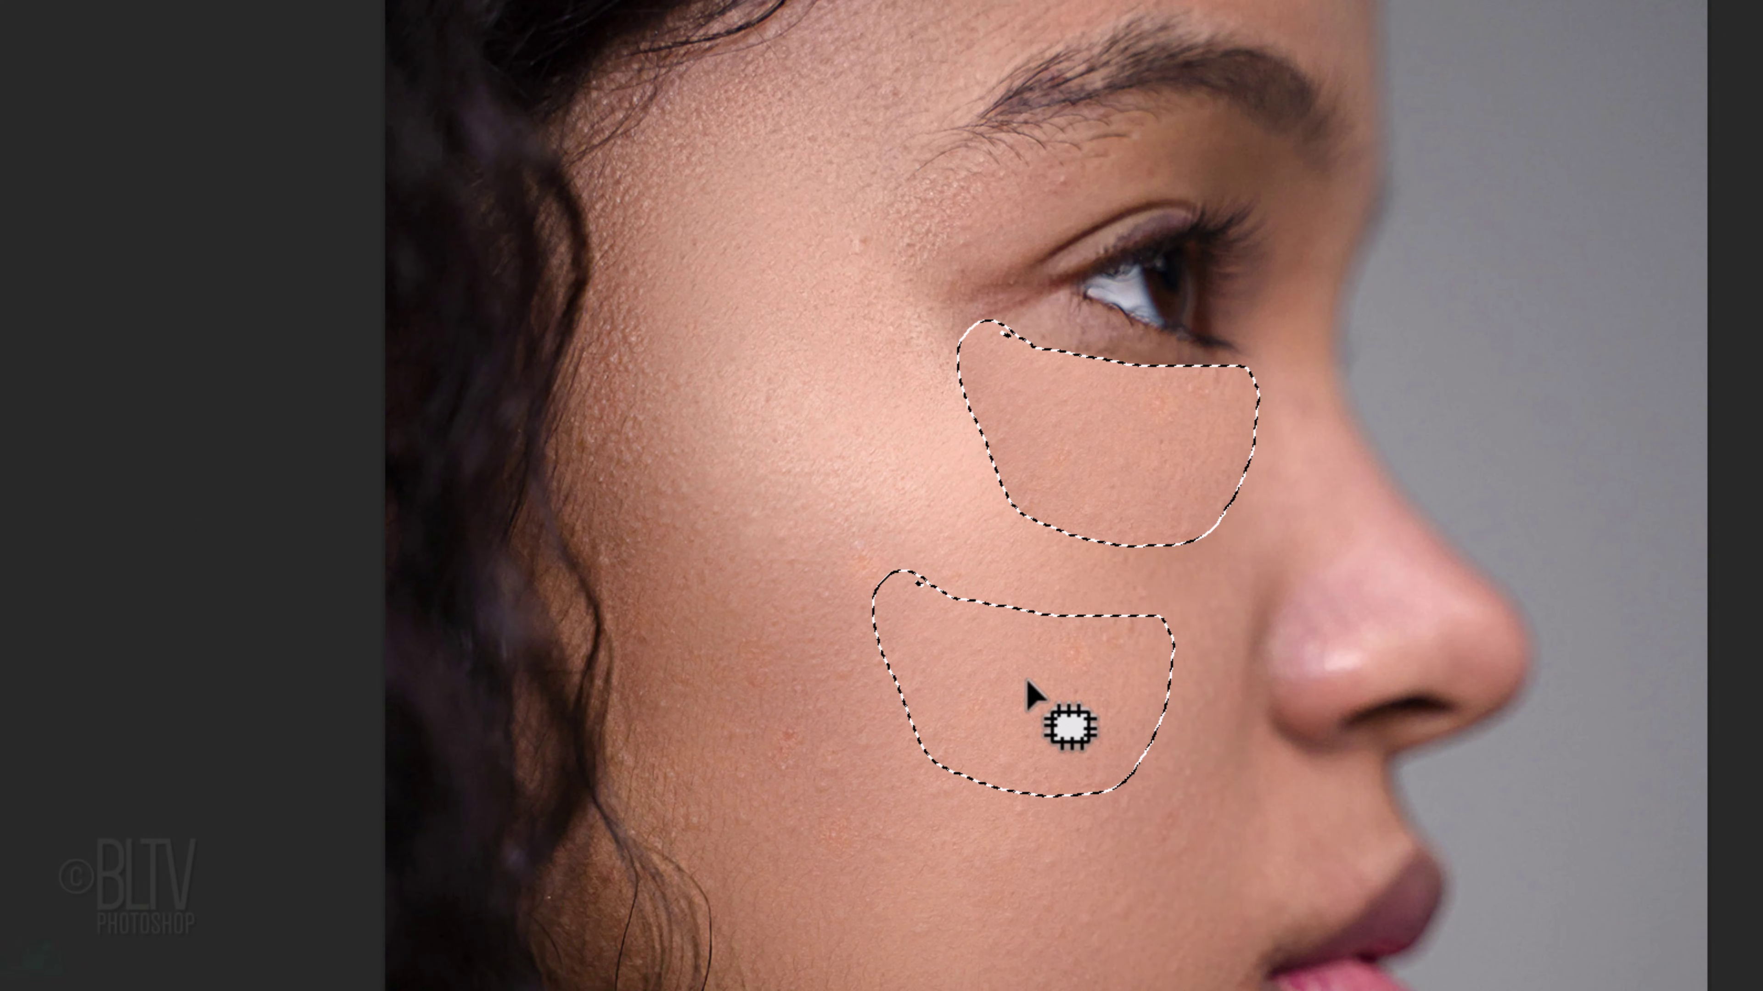
drag(1027, 684, 1026, 685)
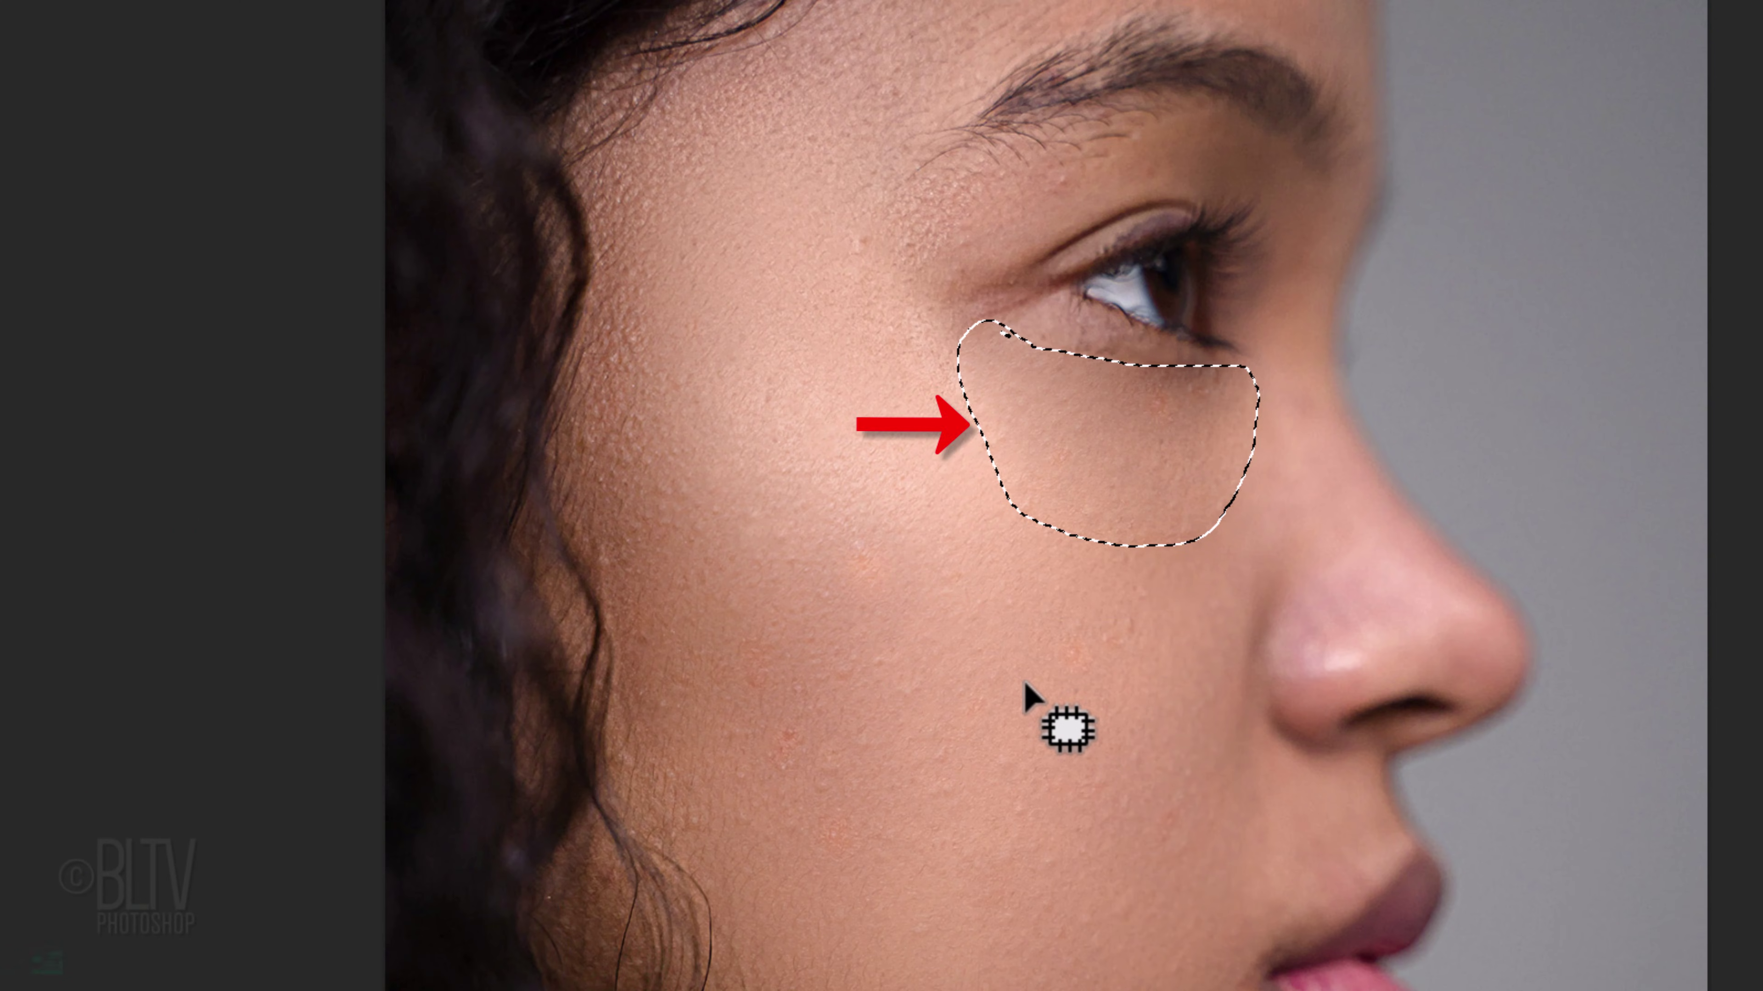